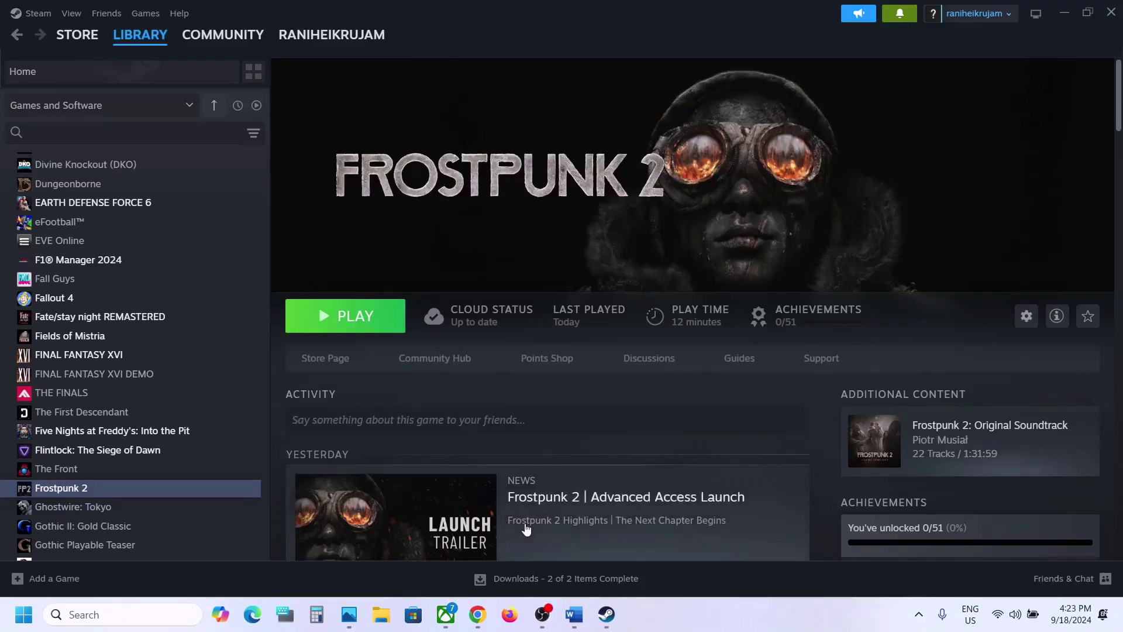
- Bring the Word notes document, Document1, to the front over the Xbox app's Frostpunk 2 page
left_click(445, 614)
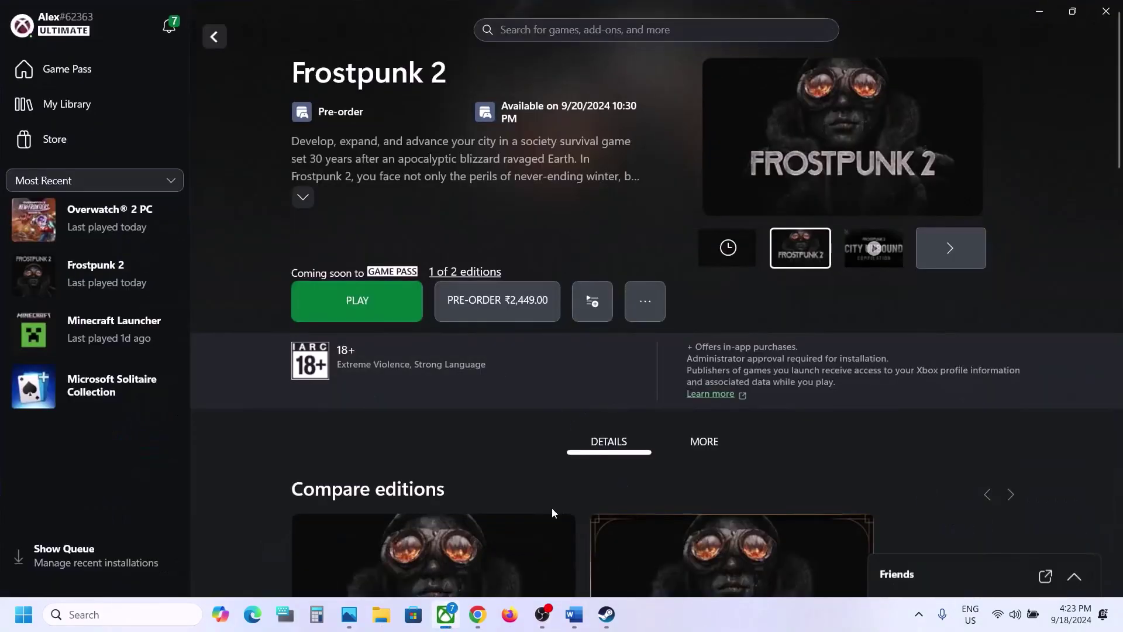
mouse_move(574, 614)
left_click(587, 533)
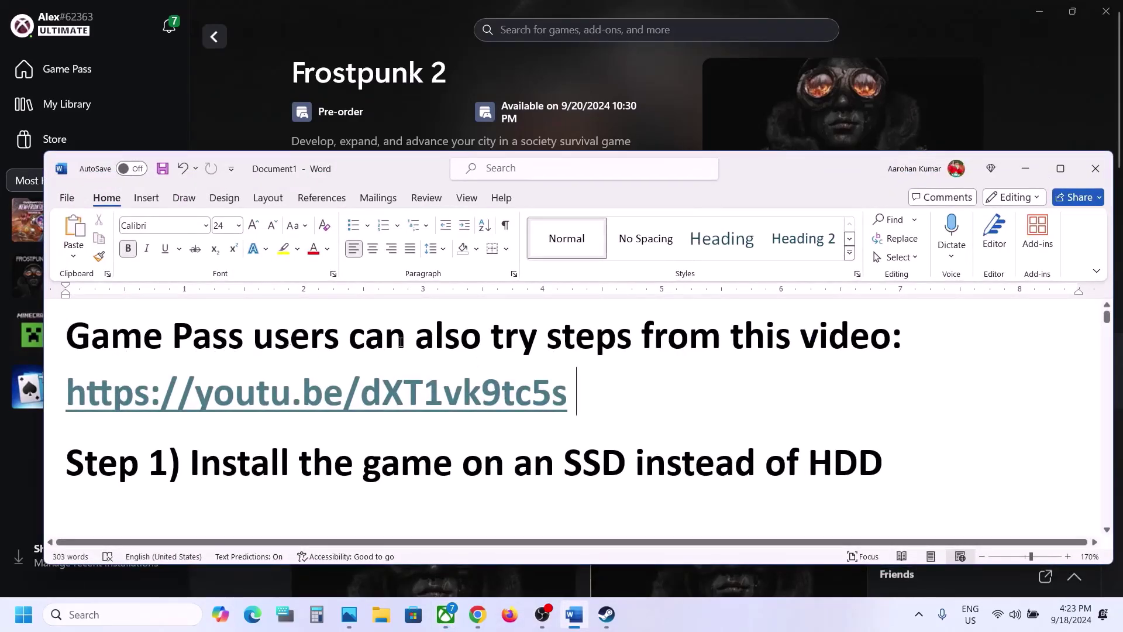
left_click_drag(400, 343, 678, 339)
left_click_drag(627, 389, 266, 415)
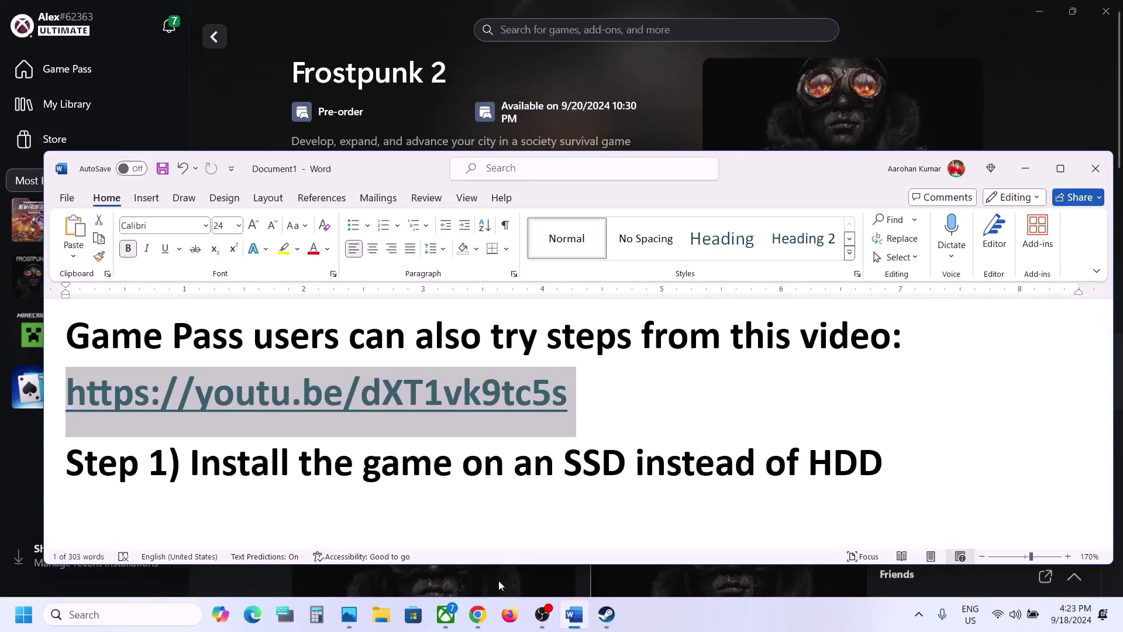
left_click(478, 617)
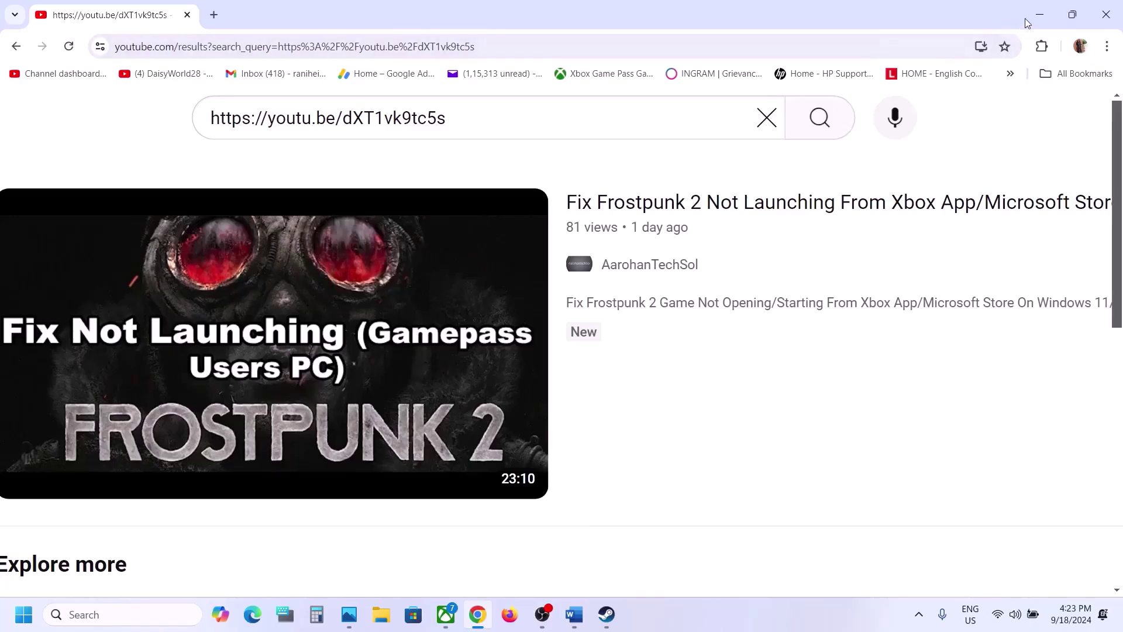
left_click(1039, 15)
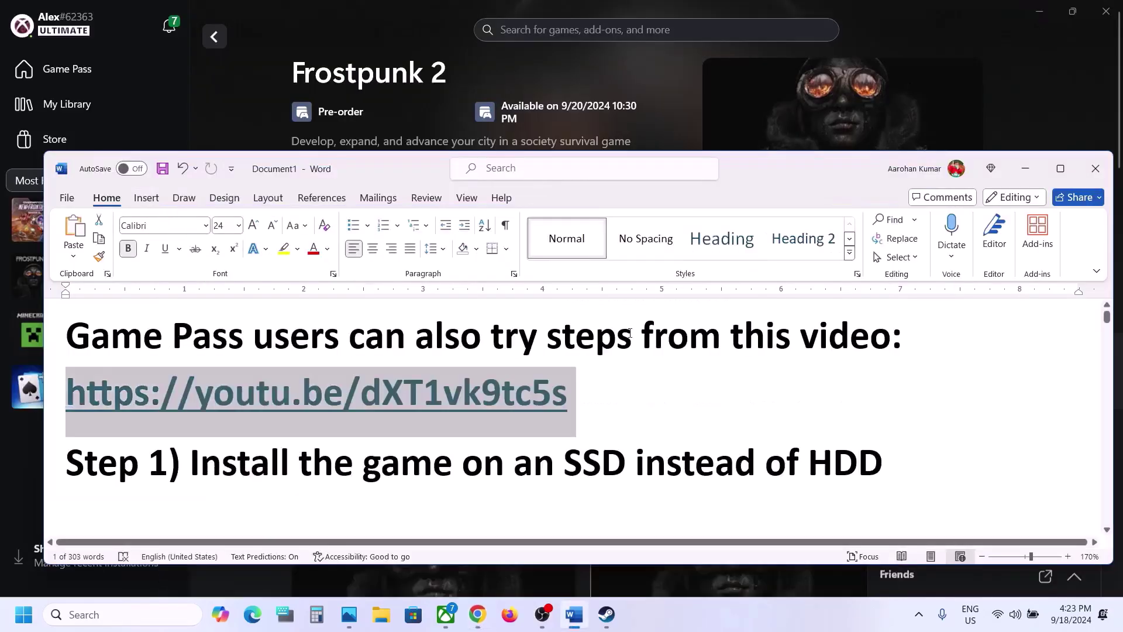
- Highlight the Step 1 instruction, ending on the words 'an SSD'
left_click(353, 462)
right_click(354, 462)
key("Escape")
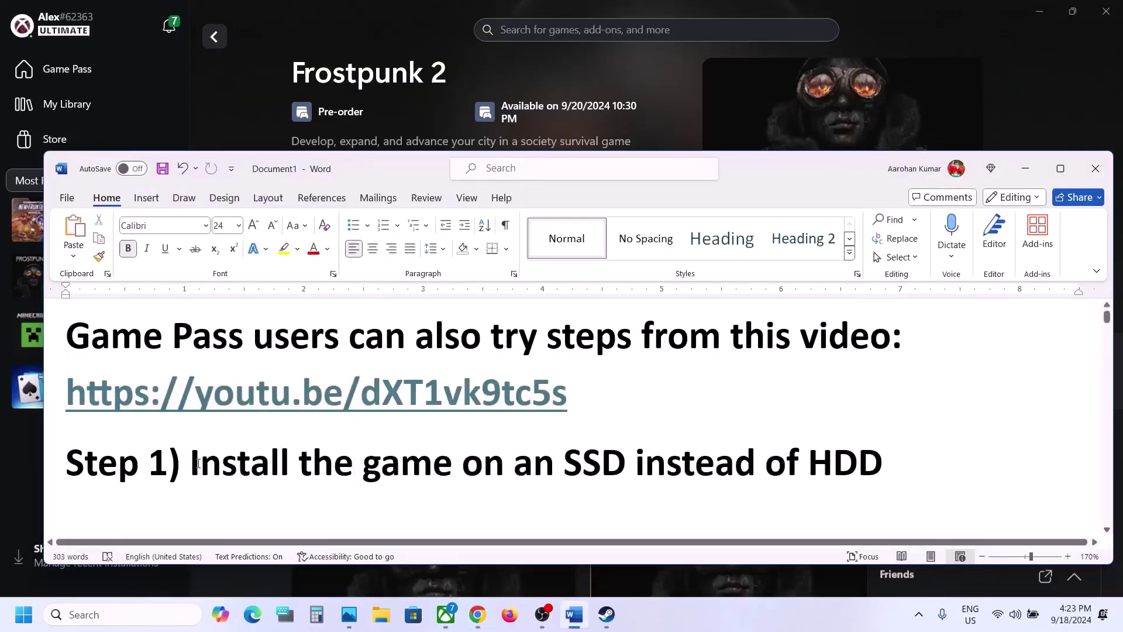
left_click_drag(242, 470, 904, 462)
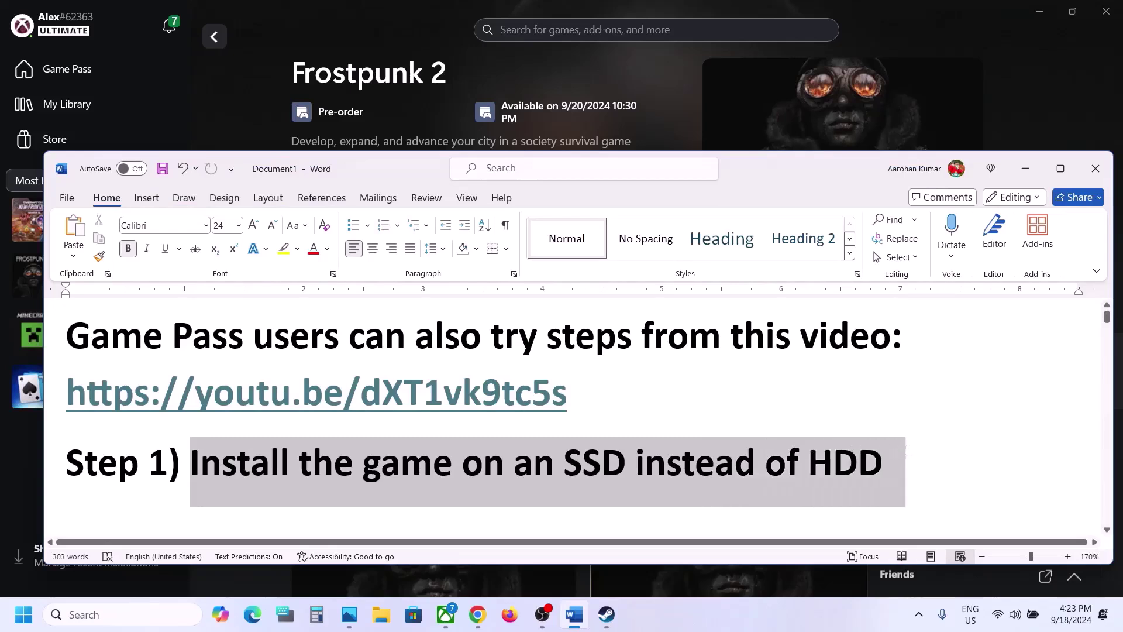
left_click(567, 488)
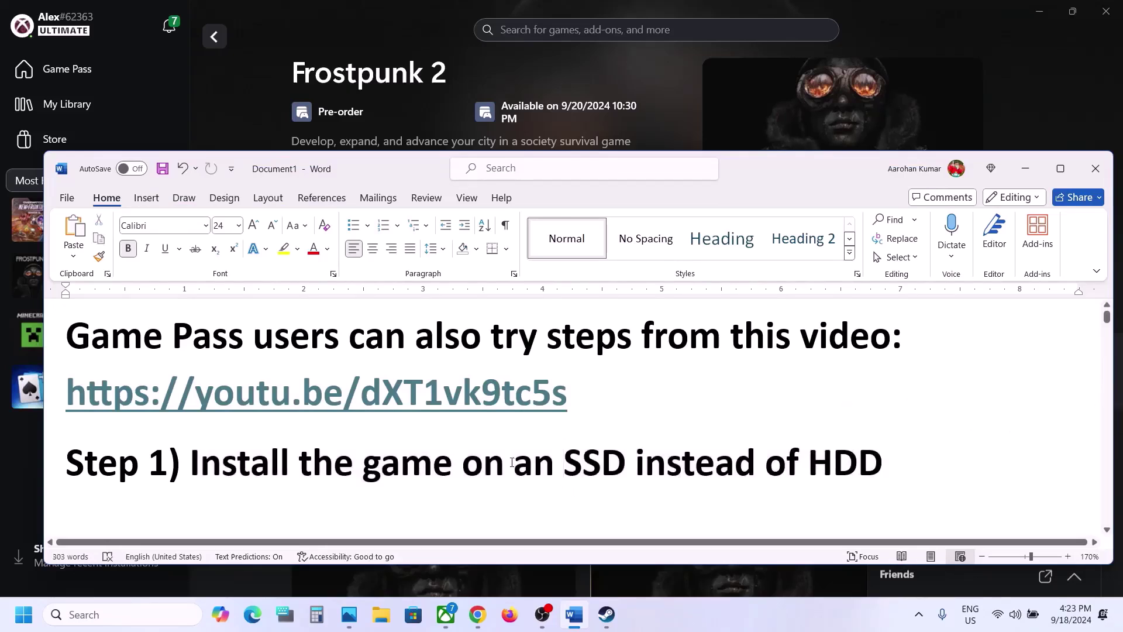
left_click_drag(512, 462, 605, 466)
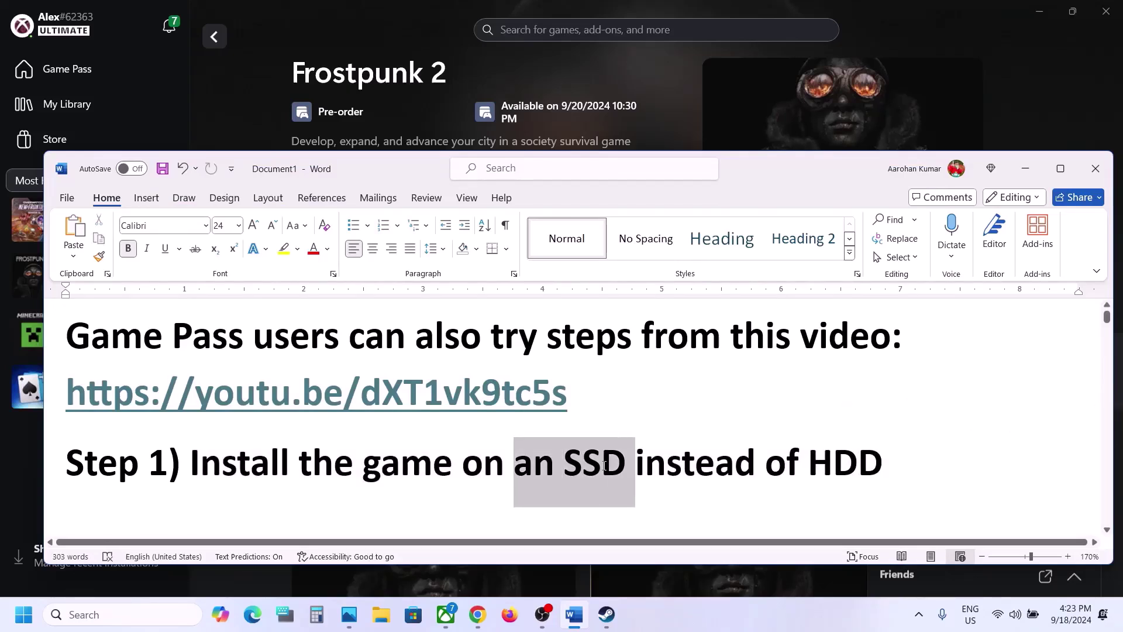
- Scroll to Step 2 and highlight 'Delete the Config folder'
scroll(605, 468, "down", 3)
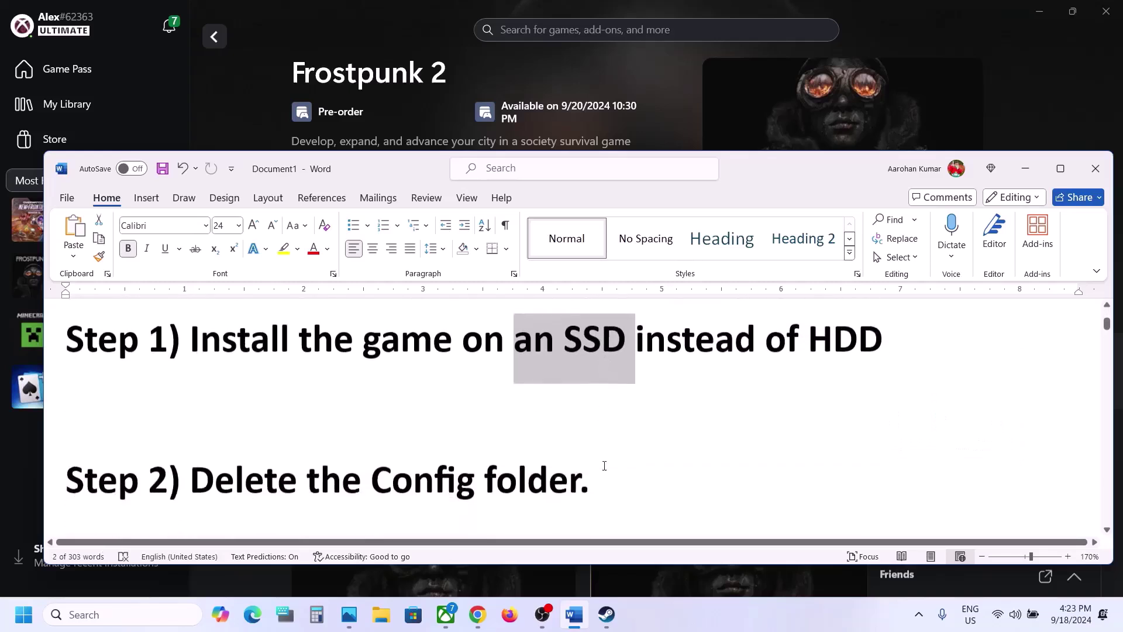
left_click_drag(218, 438, 600, 441)
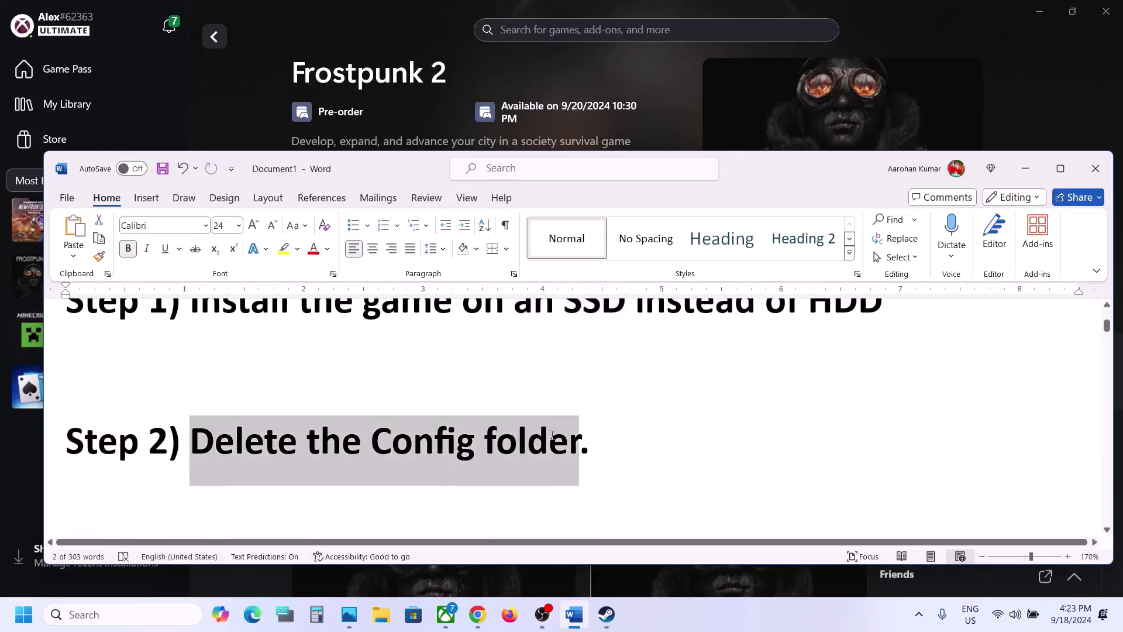
left_click(599, 441)
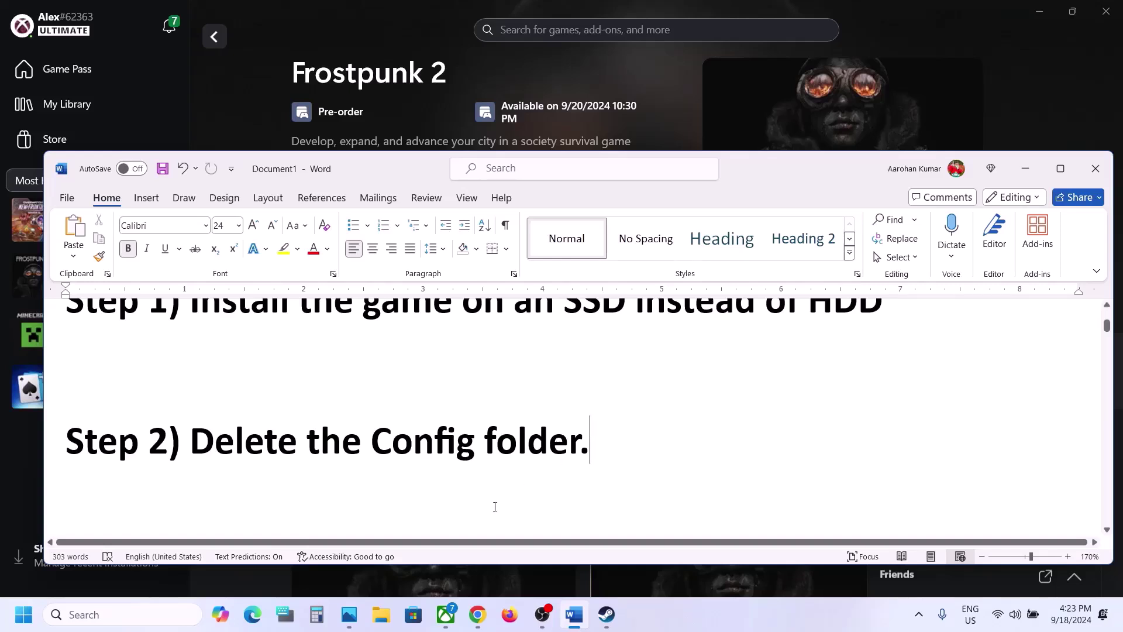
left_click(413, 614)
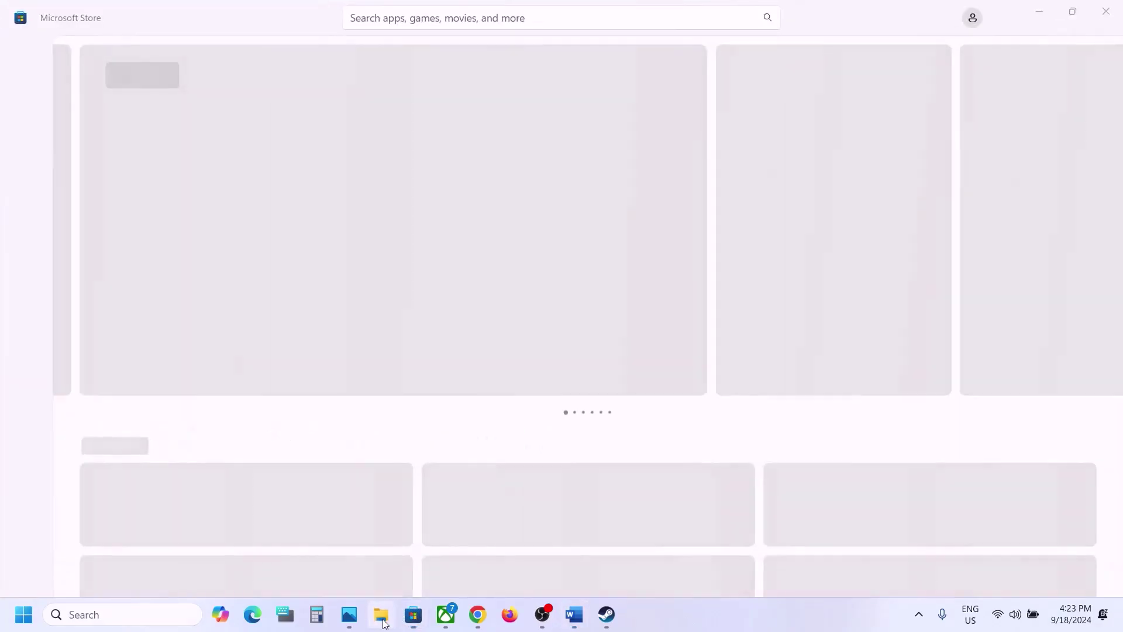
- Open a maximized File Explorer and browse to C:\Users and the user's profile folder
left_click(384, 624)
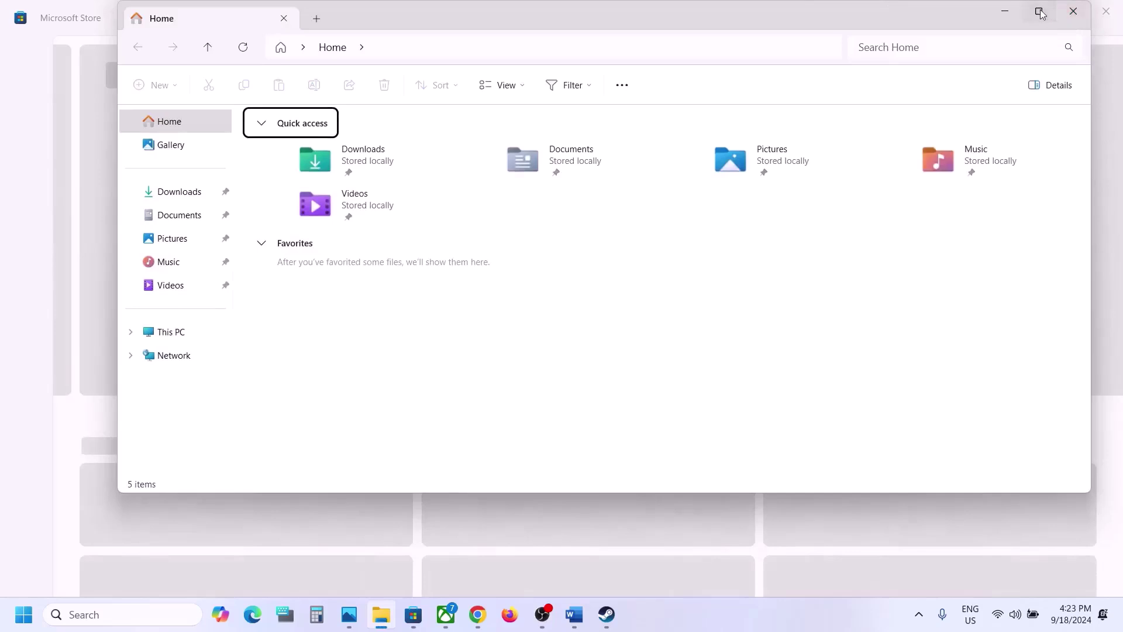
left_click(1039, 11)
left_click(85, 324)
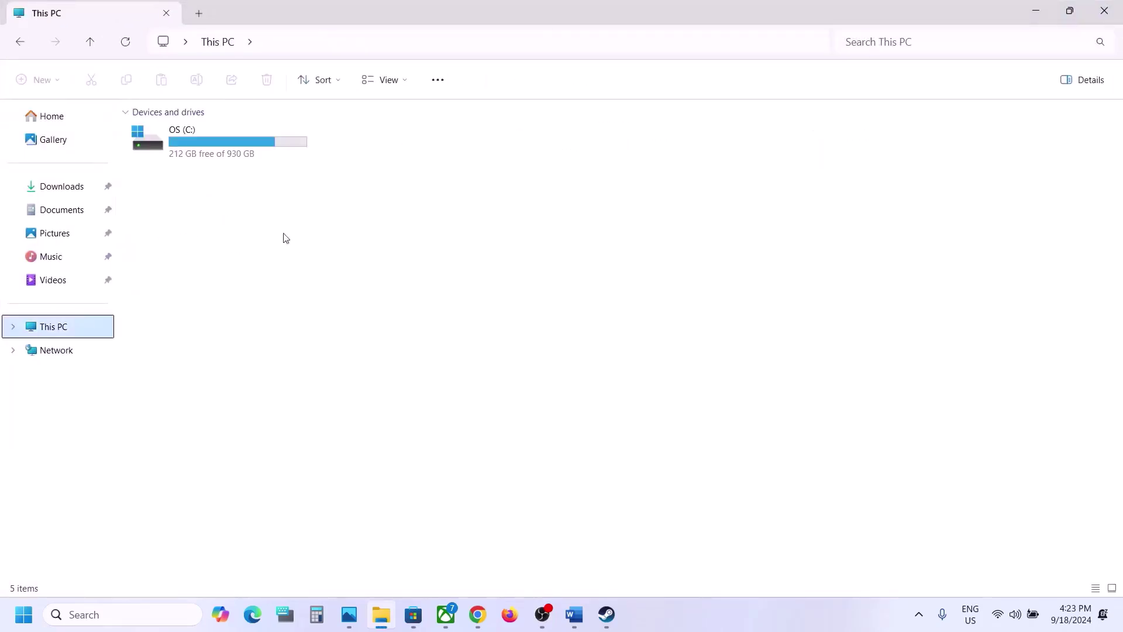
double_click(248, 153)
scroll(234, 386, "down", 2)
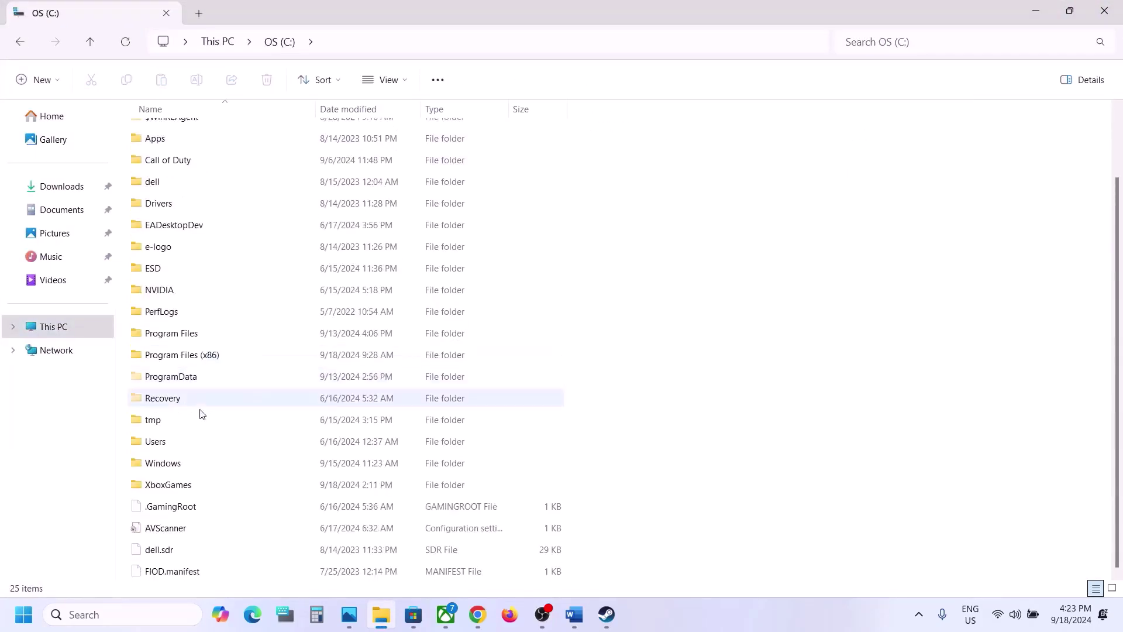
double_click(168, 446)
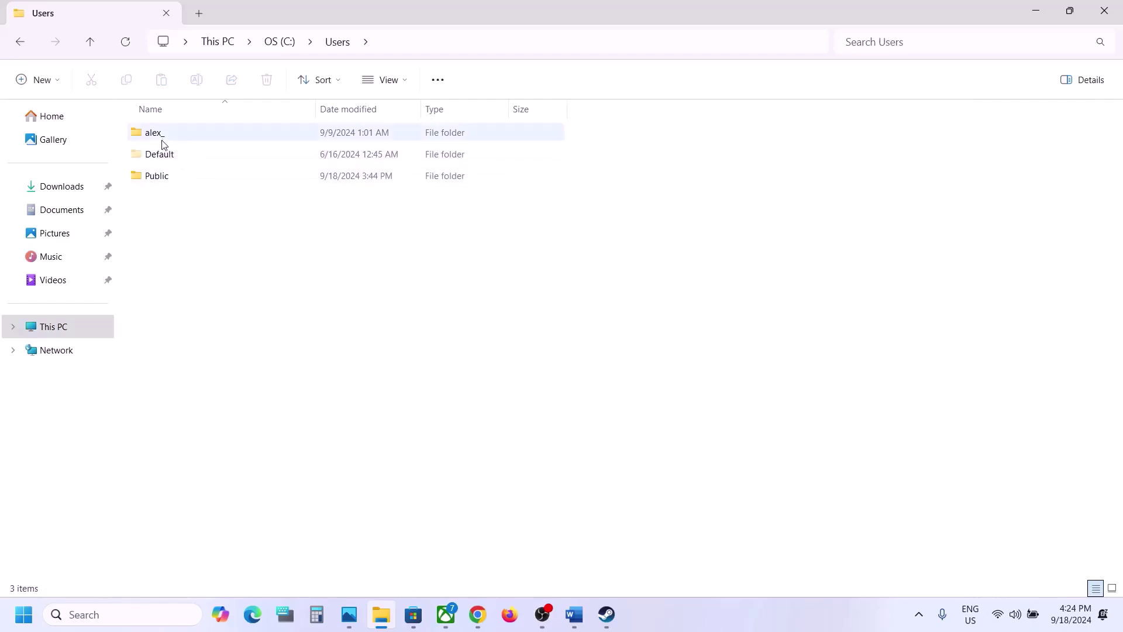
double_click(210, 132)
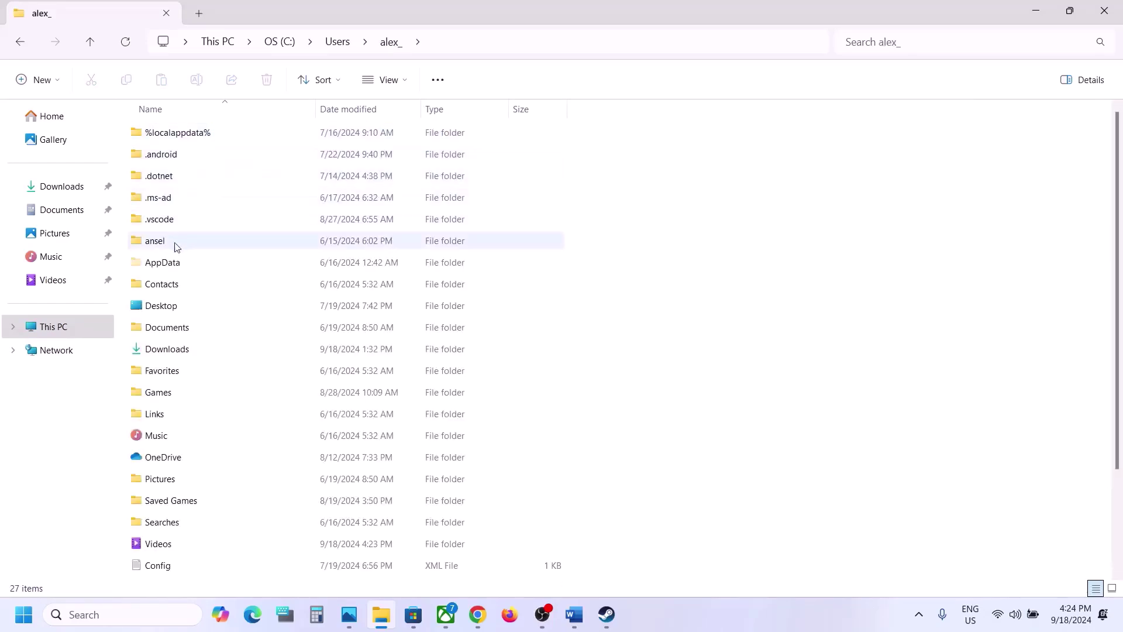
- Show hidden items and go to AppData\Local\11bitstudios\Frostpunk2\Steam\Saved
left_click(173, 262)
left_click(365, 82)
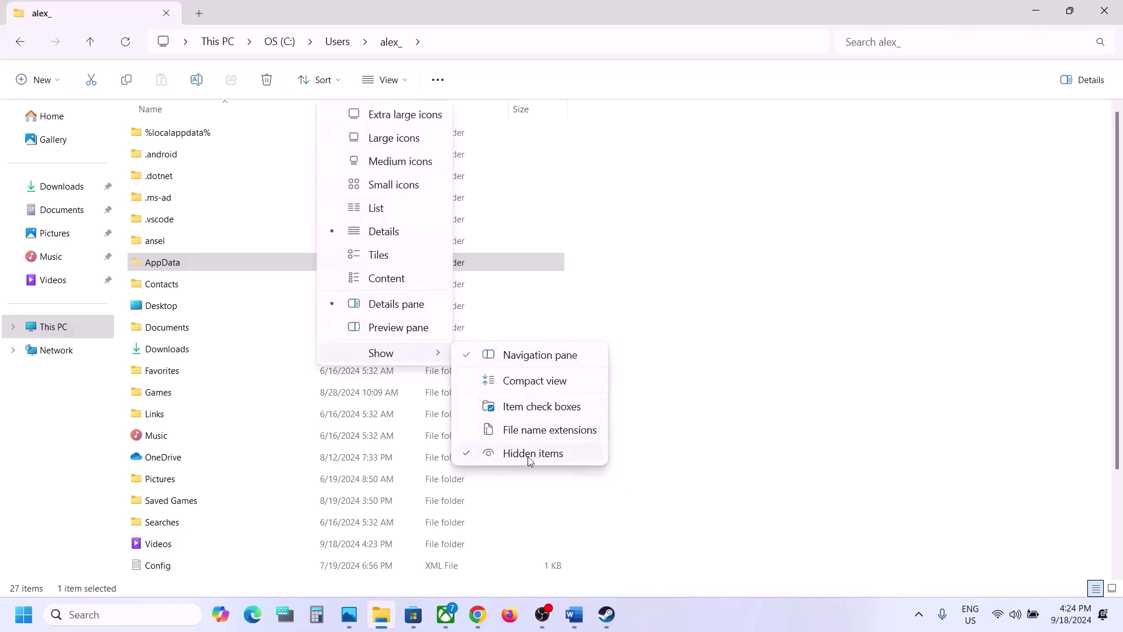
left_click(212, 266)
double_click(212, 266)
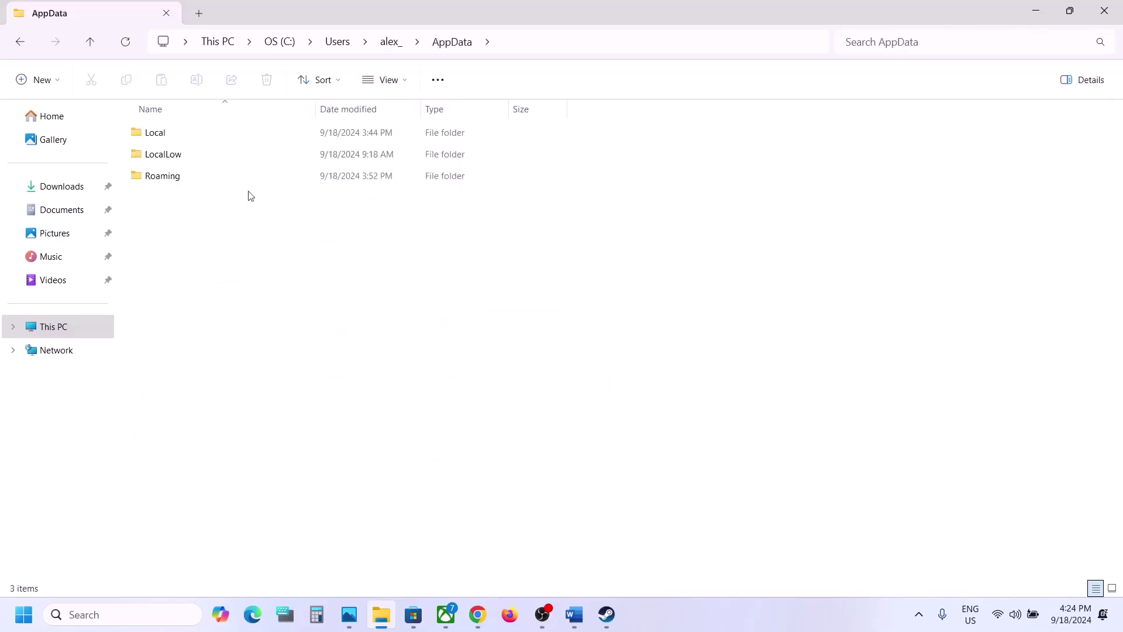
double_click(185, 136)
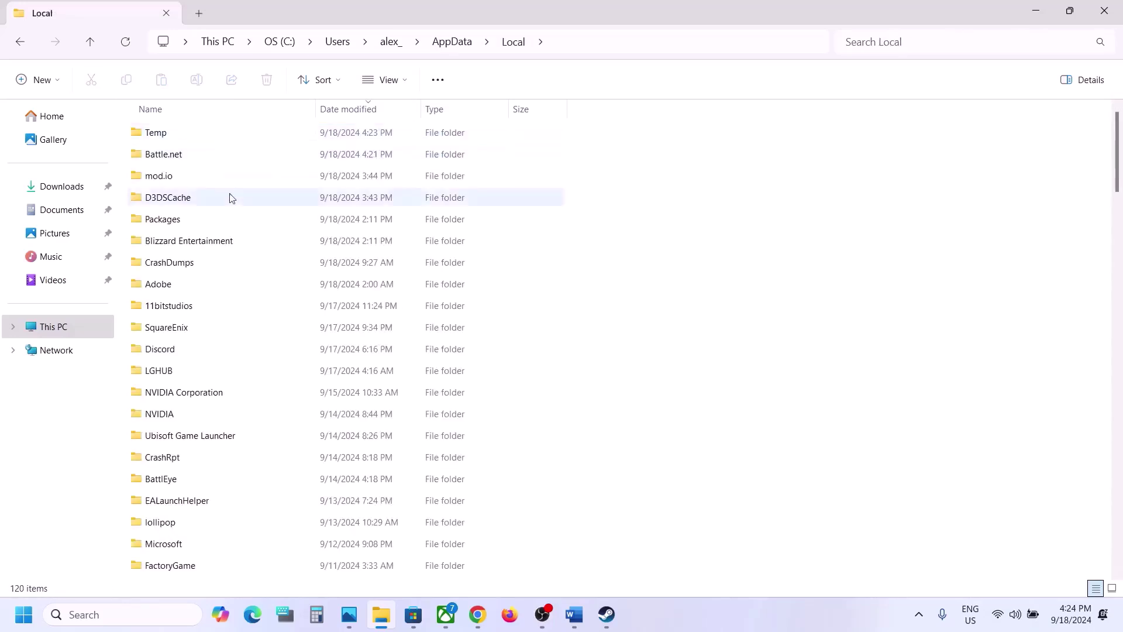
left_click(186, 309)
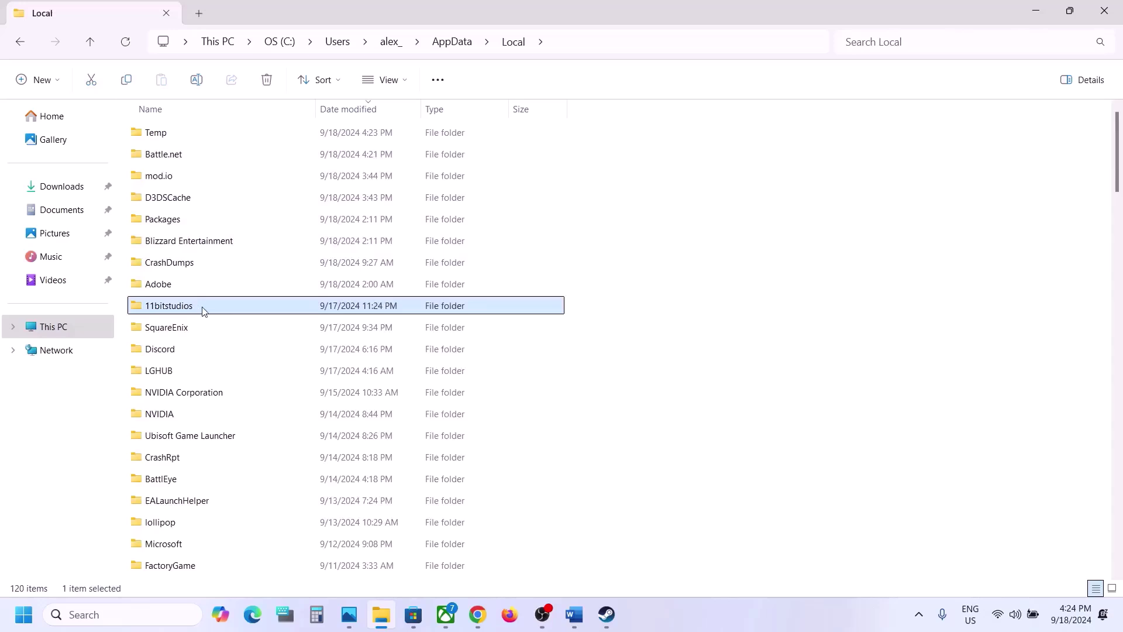
double_click(204, 311)
double_click(206, 135)
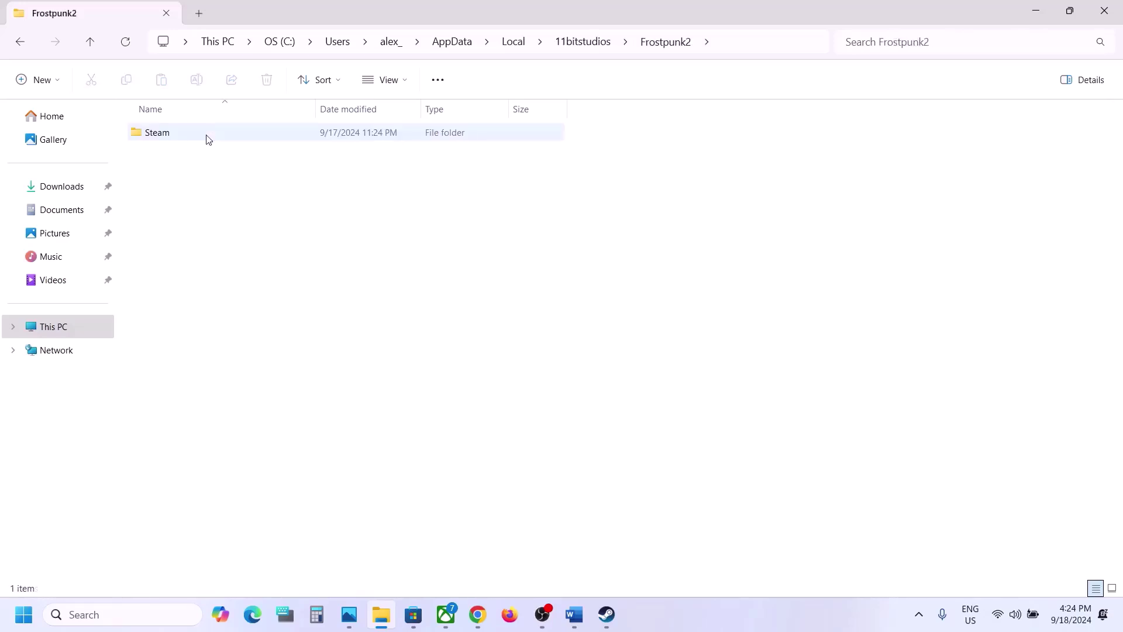
double_click(216, 137)
double_click(216, 137)
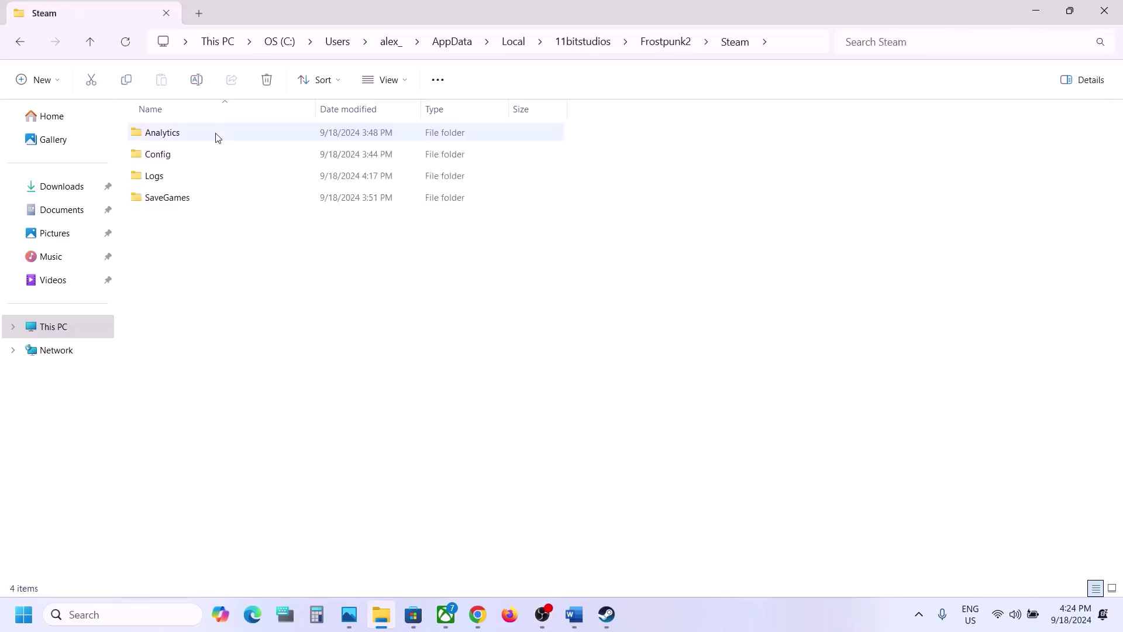
- Delete the Config folder from Frostpunk 2's Saved folder
left_click(171, 161)
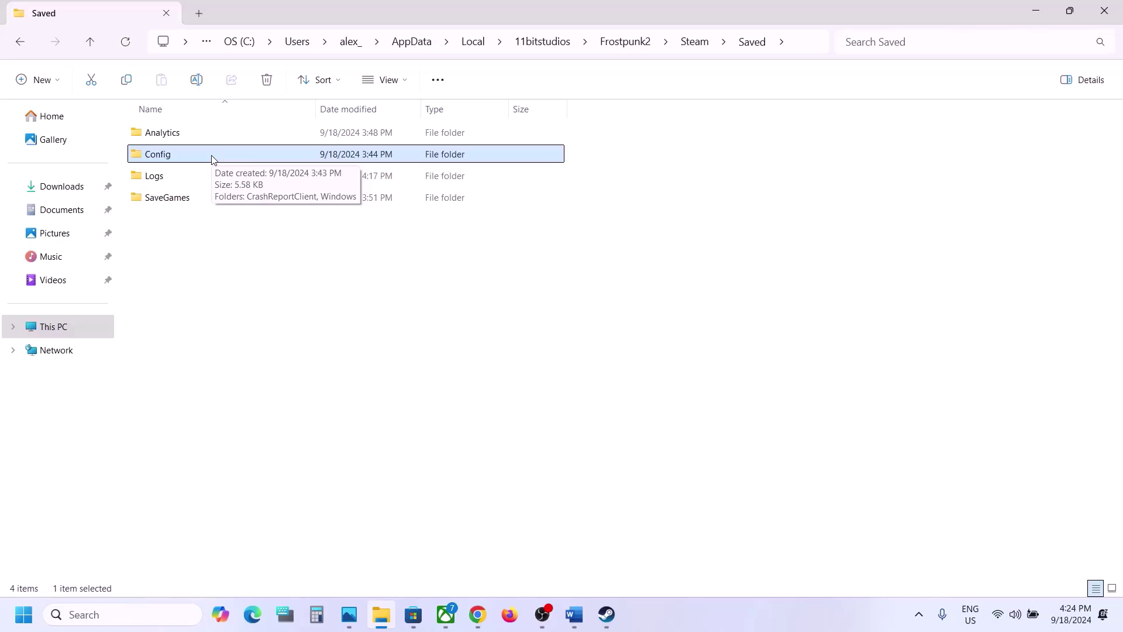
right_click(200, 159)
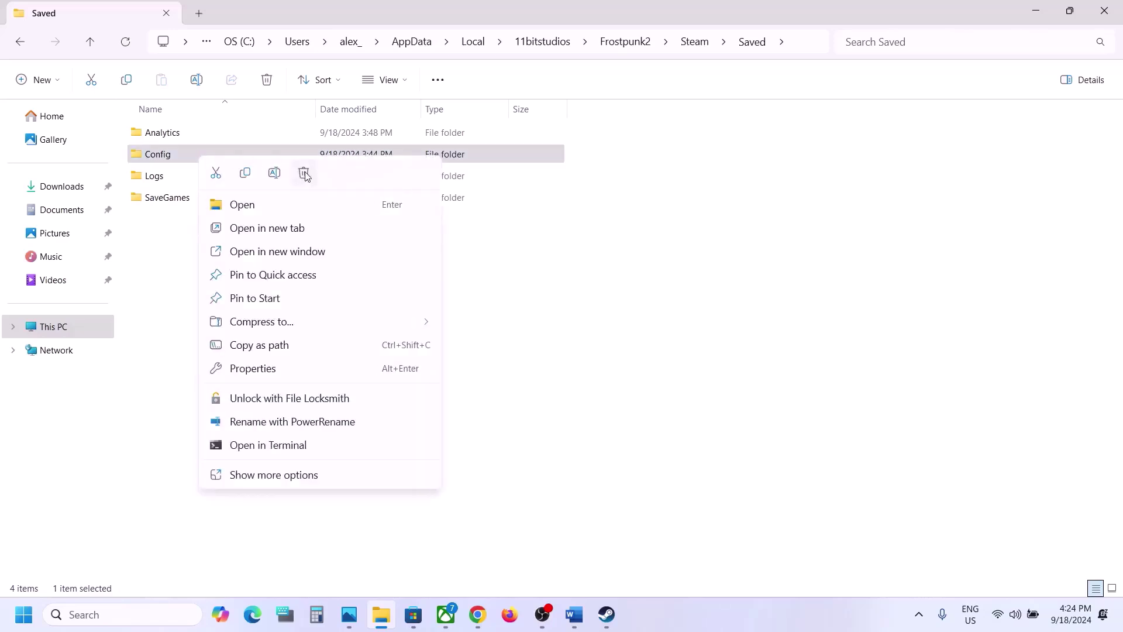
left_click(305, 174)
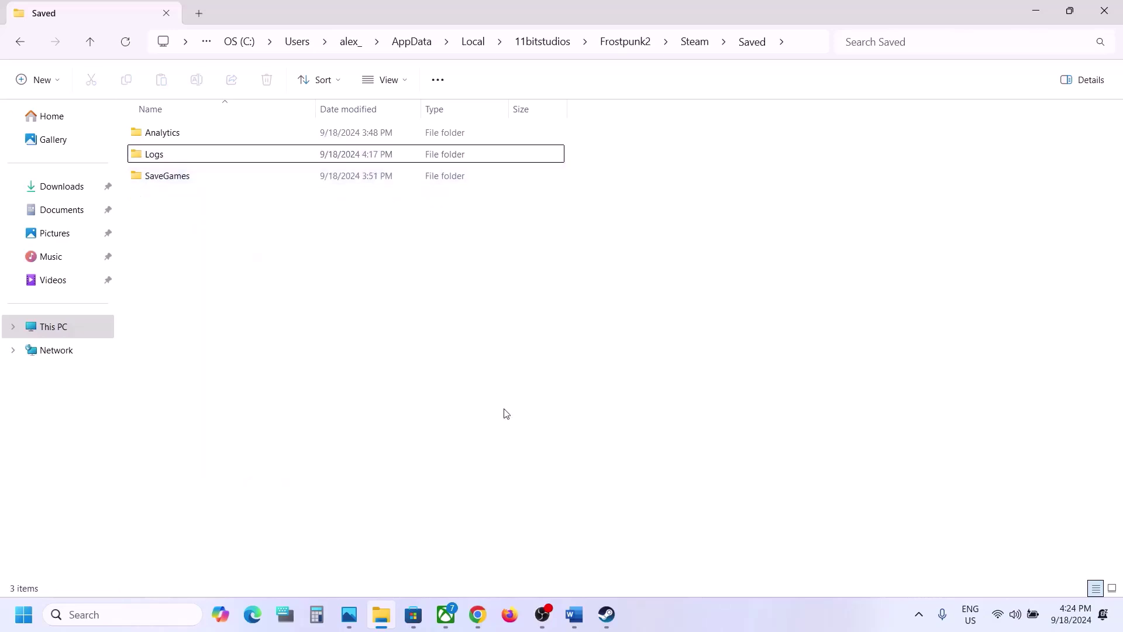
- Check the next step in the Word notes, then return to Steam's Frostpunk 2 page
left_click(607, 614)
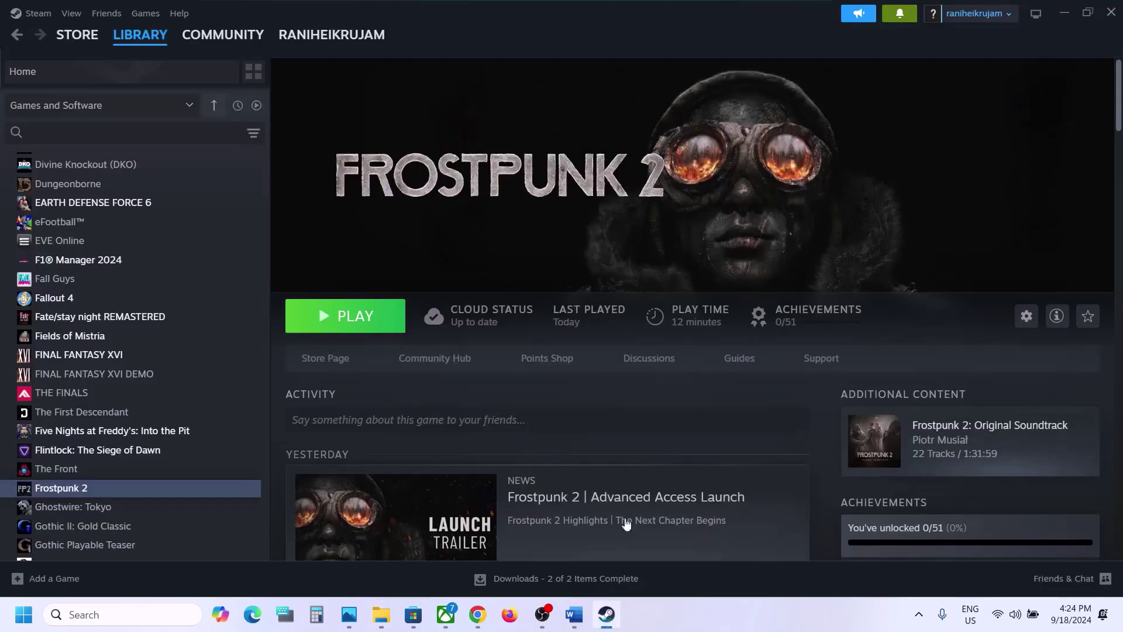
left_click(573, 614)
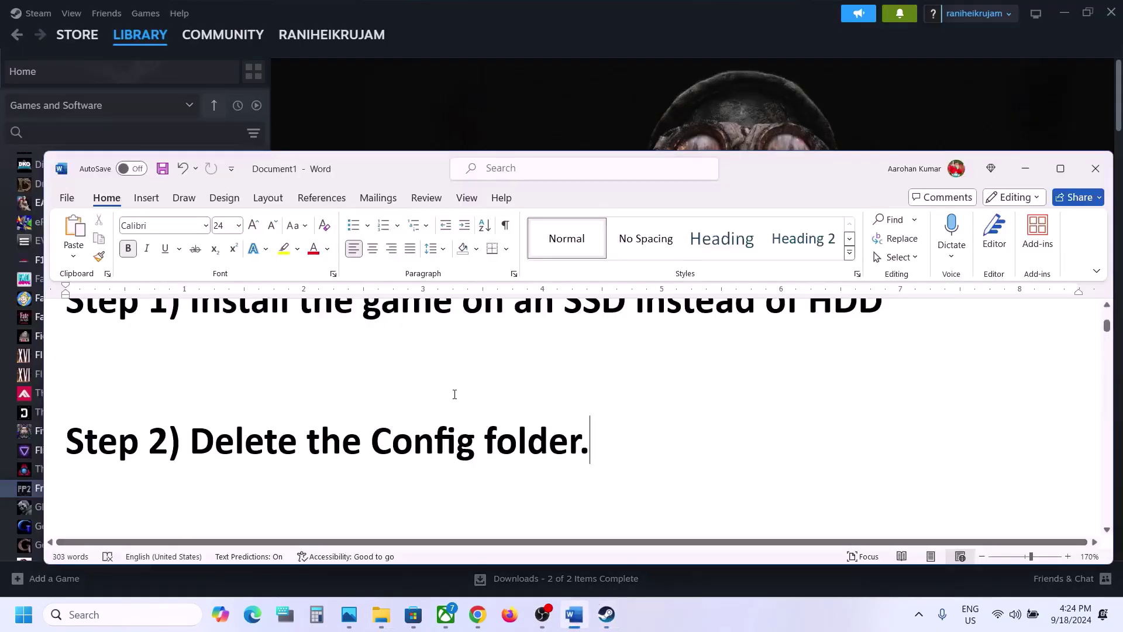
scroll(454, 394, "down", 2)
scroll(455, 394, "down", 2)
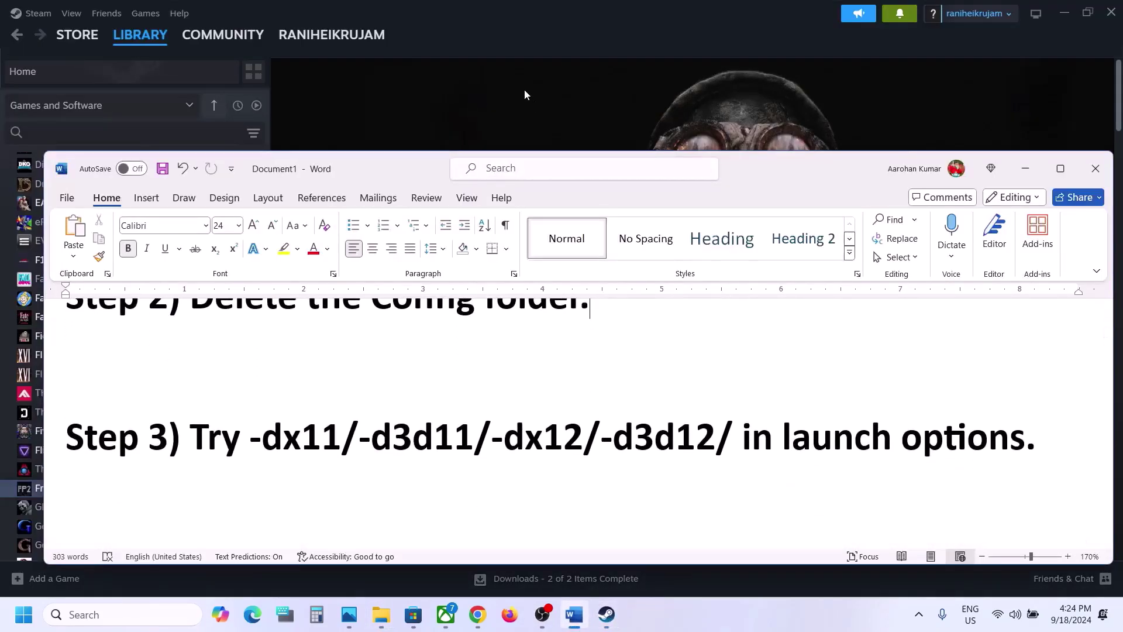
left_click(524, 89)
- In Frostpunk 2's properties, try the -dx11 and then -d3d11 launch options
right_click(112, 489)
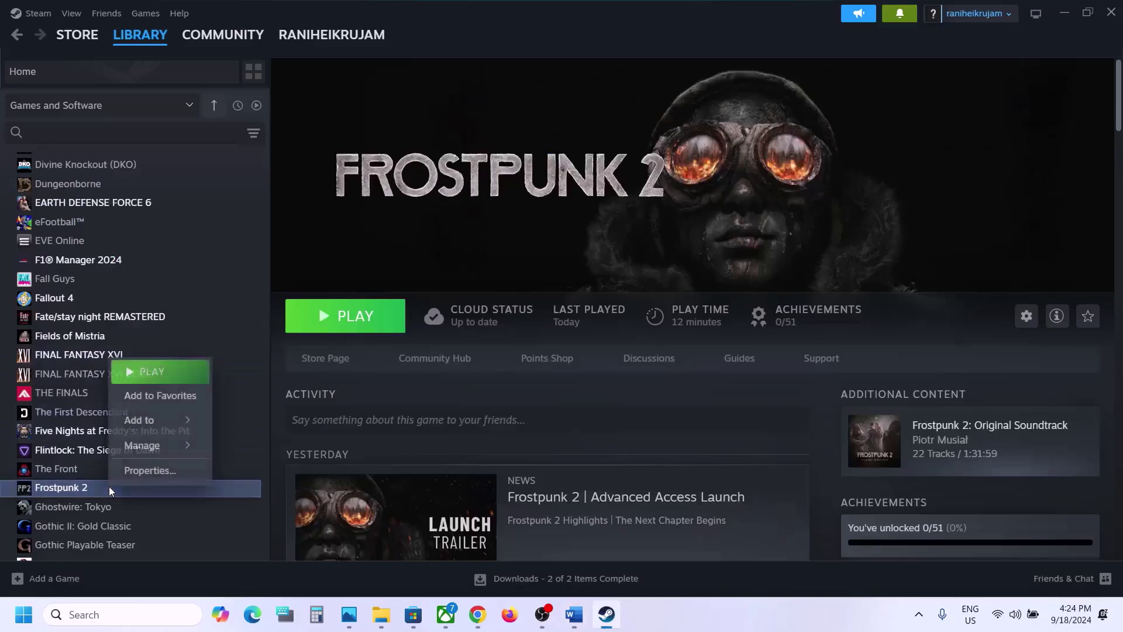
left_click(166, 471)
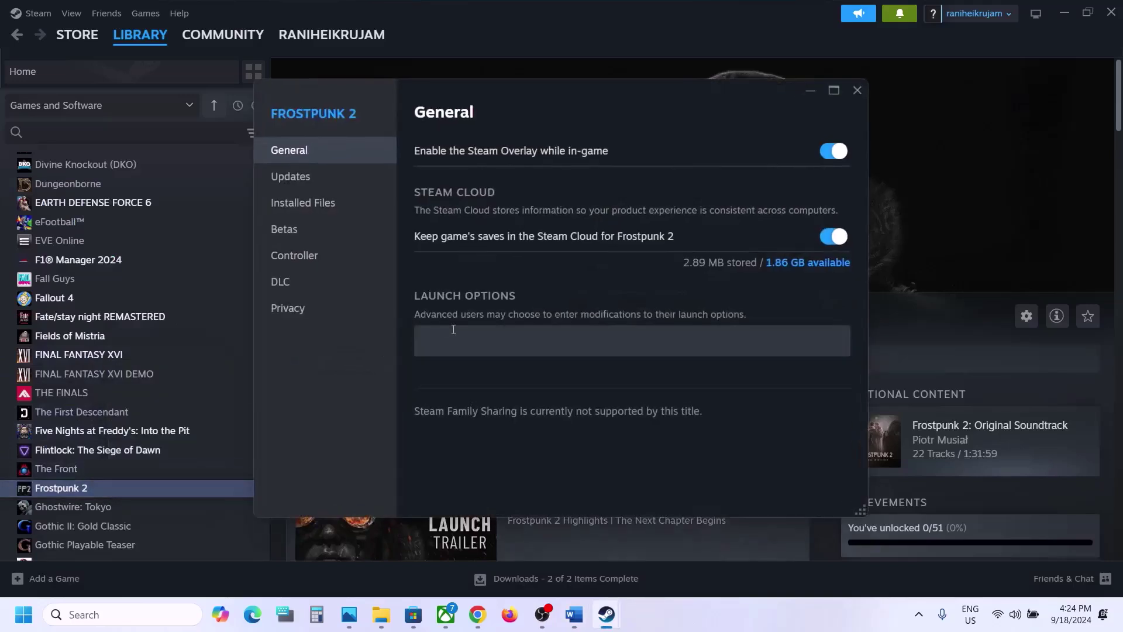
left_click(456, 339)
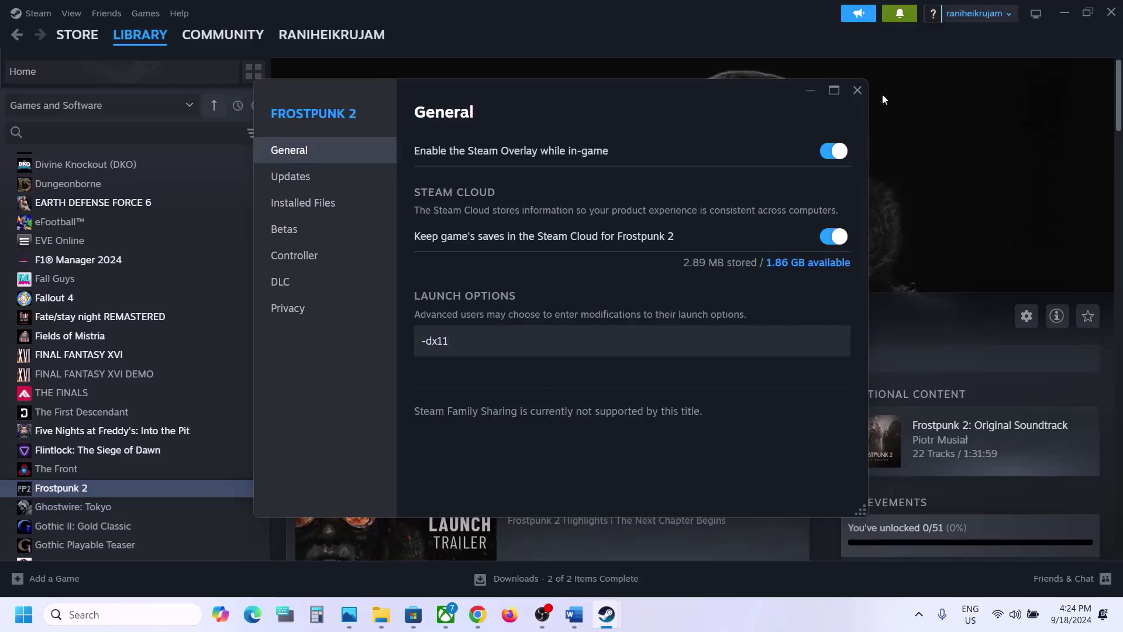
left_click(857, 91)
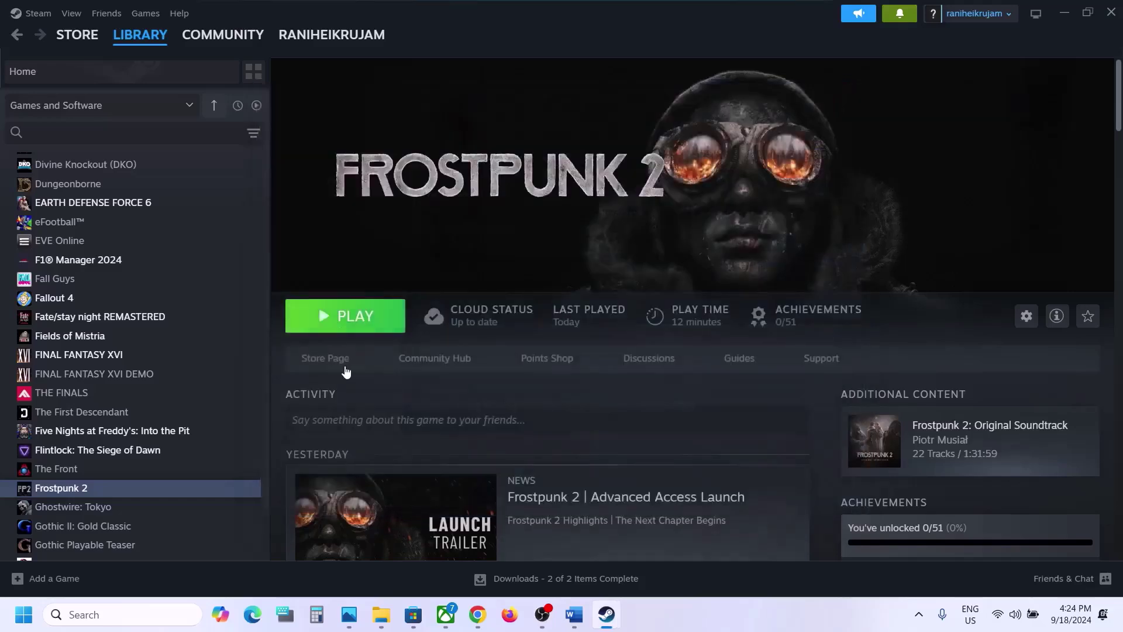
right_click(158, 488)
left_click(188, 466)
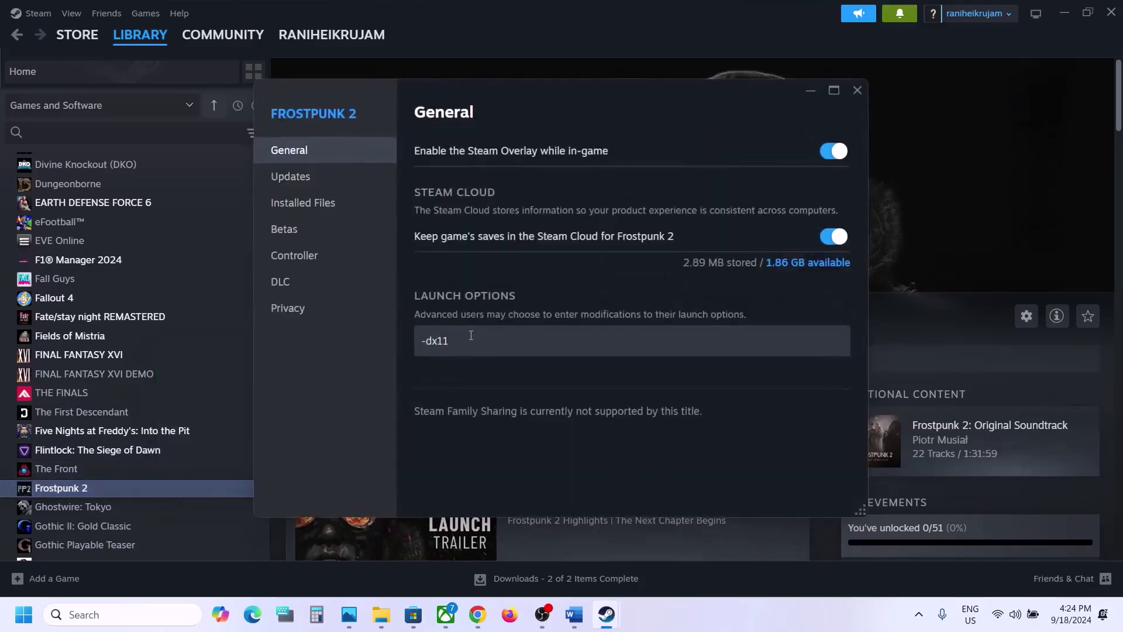
triple_click(471, 335)
type("-d3")
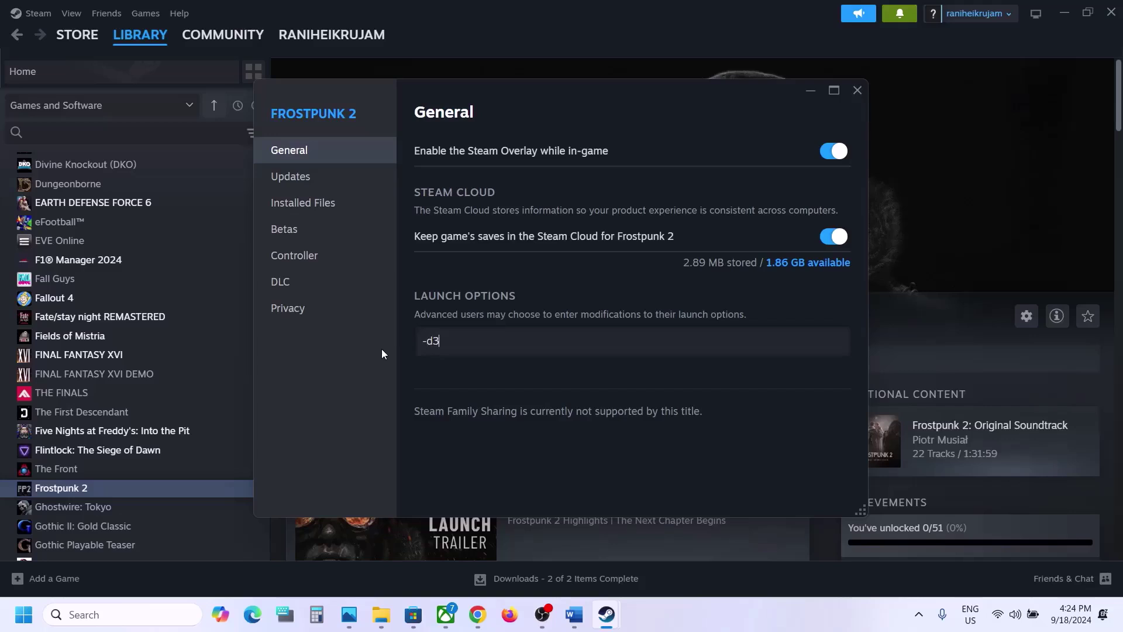
type("d11")
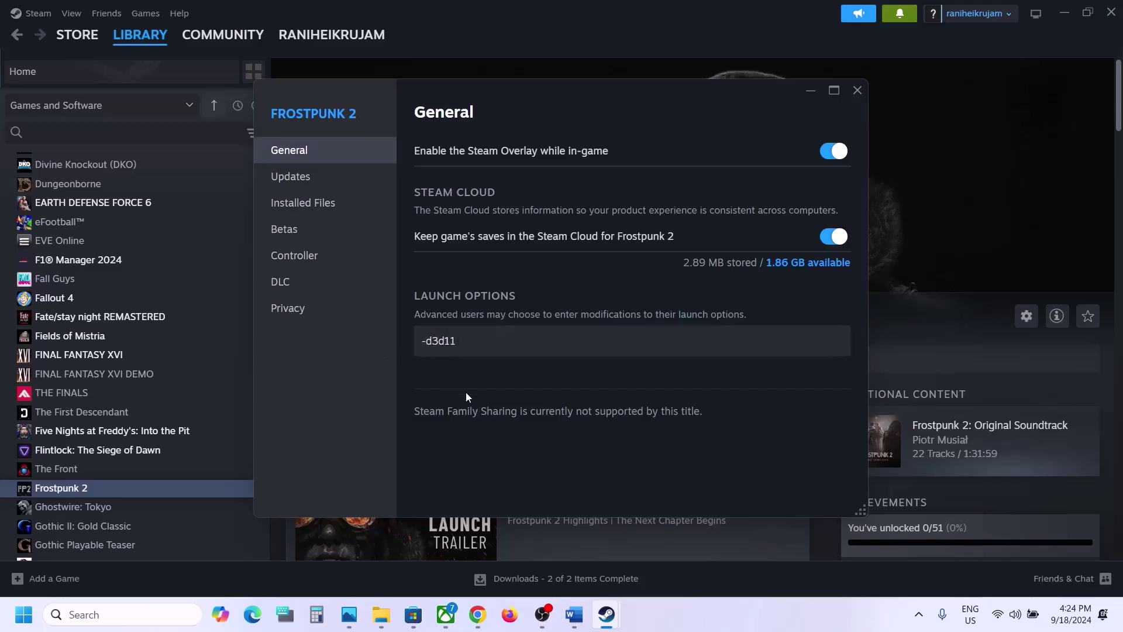
- Try -dx12 and -d3d12, then clear the launch options and close properties
left_click_drag(486, 344, 417, 342)
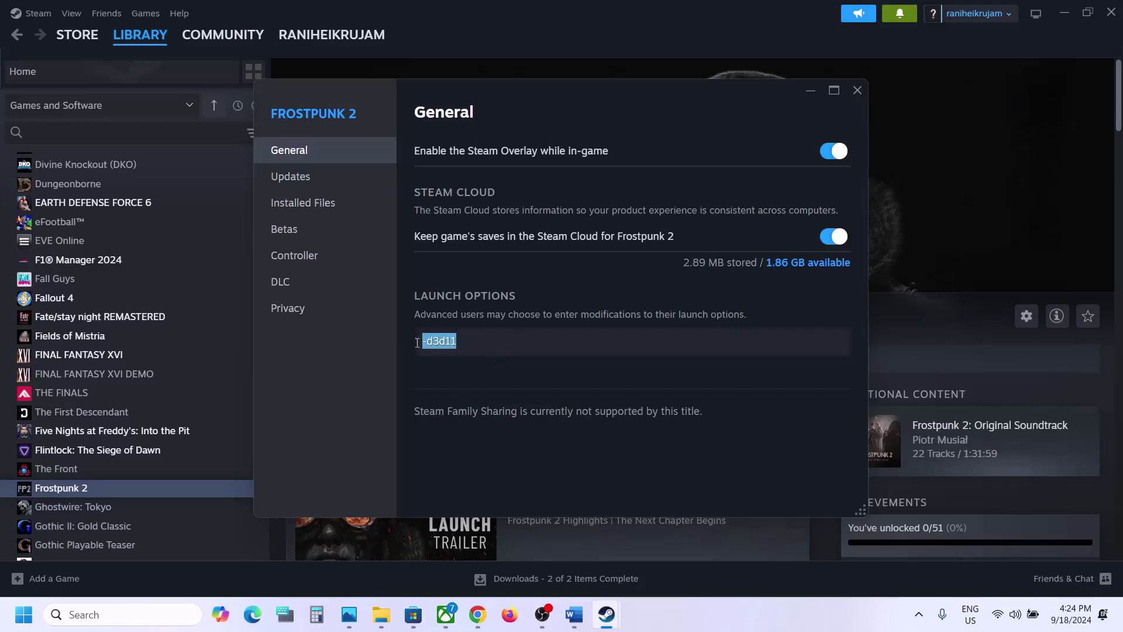
type("-")
left_click_drag(484, 340, 403, 339)
type("-d3d12")
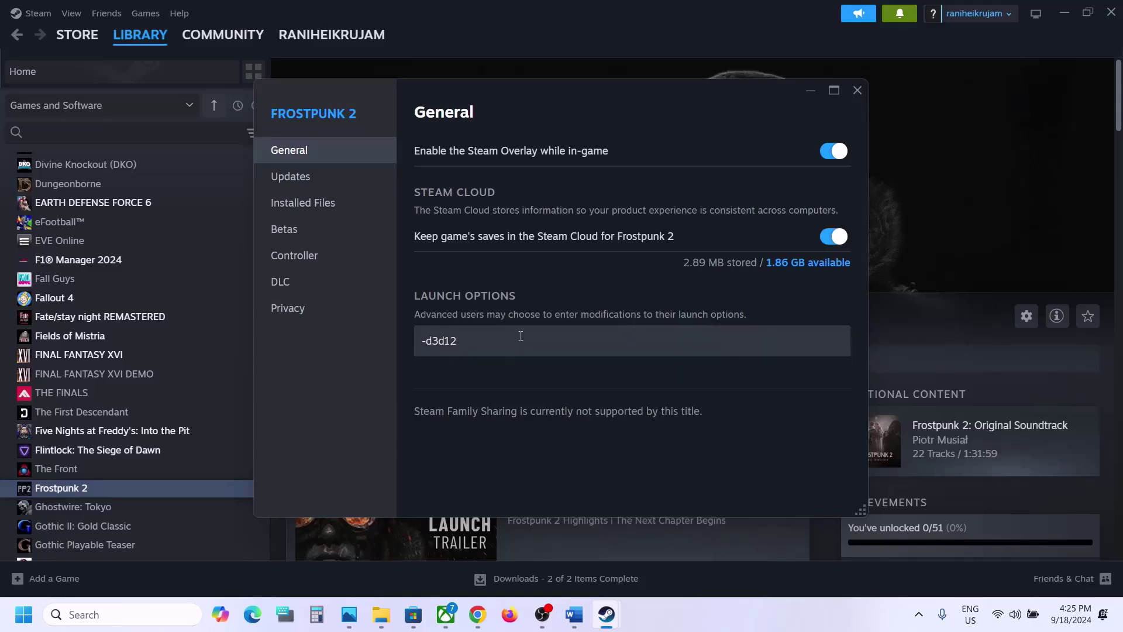
key("ctrl+a")
key("BackSpace")
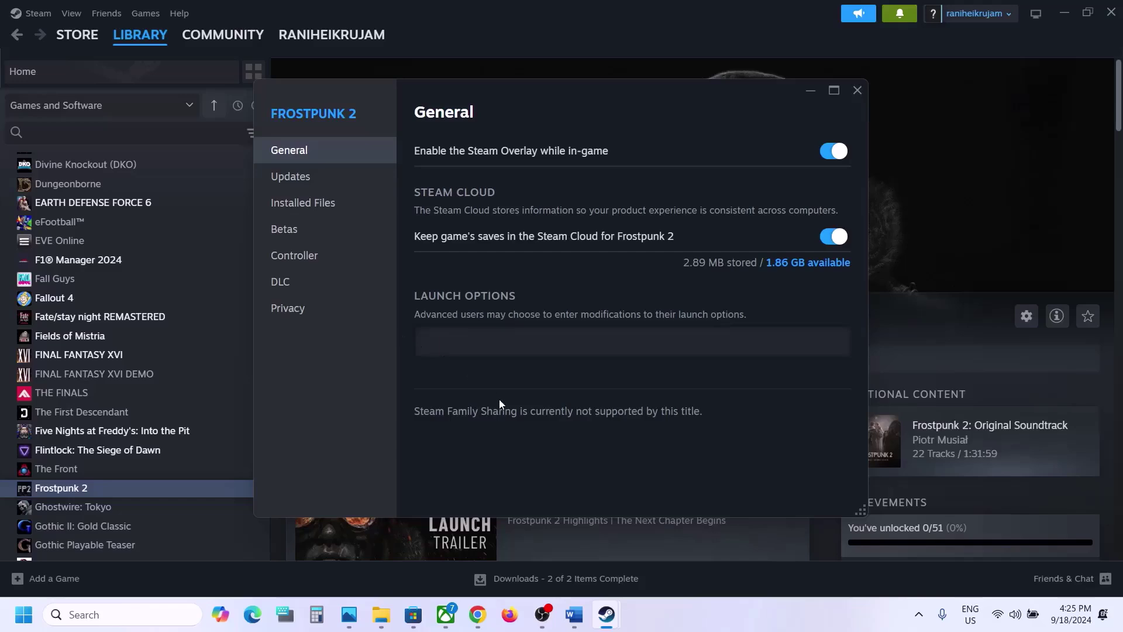
left_click(857, 89)
- Highlight Step 4's clean-installation note and its NVIDIA download and AMD support links
left_click(574, 615)
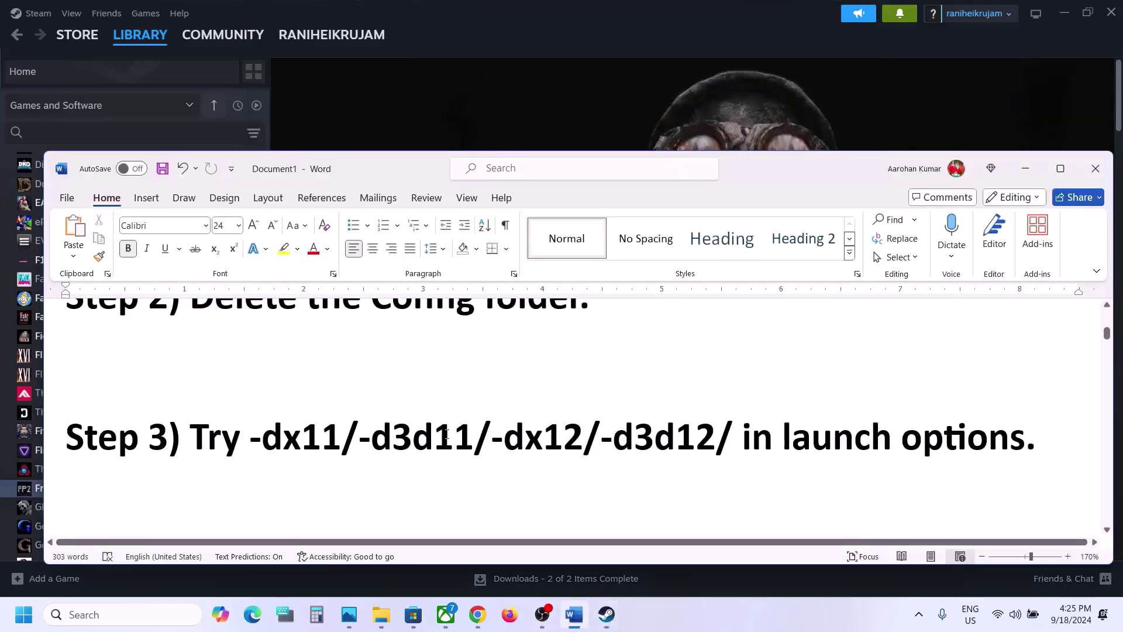
scroll(445, 433, "down", 5)
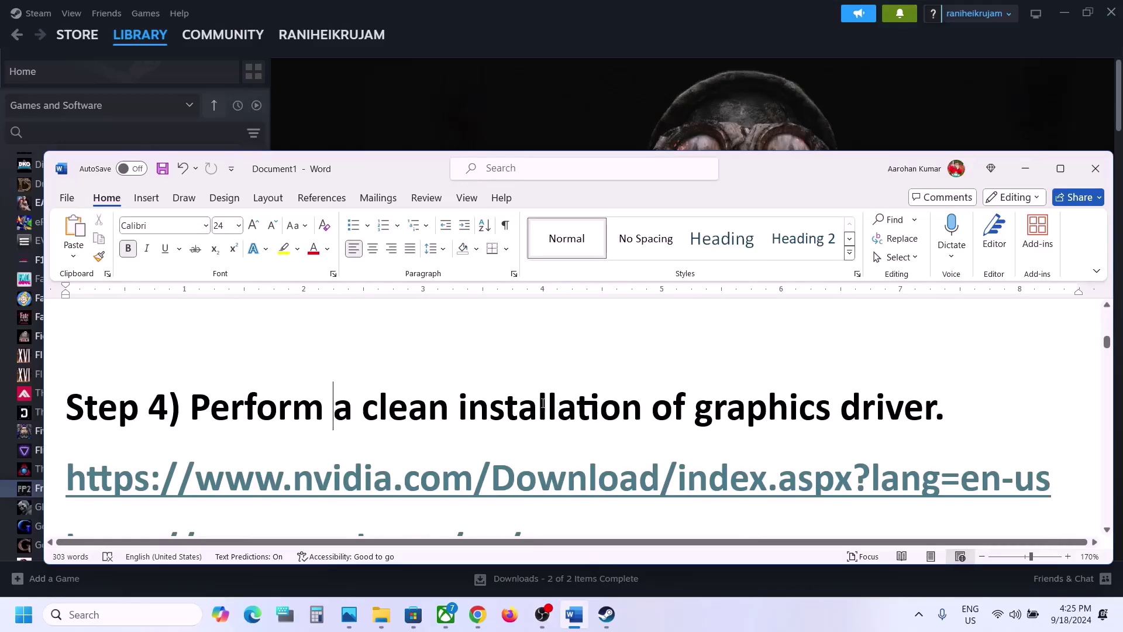
left_click(834, 408, "shift")
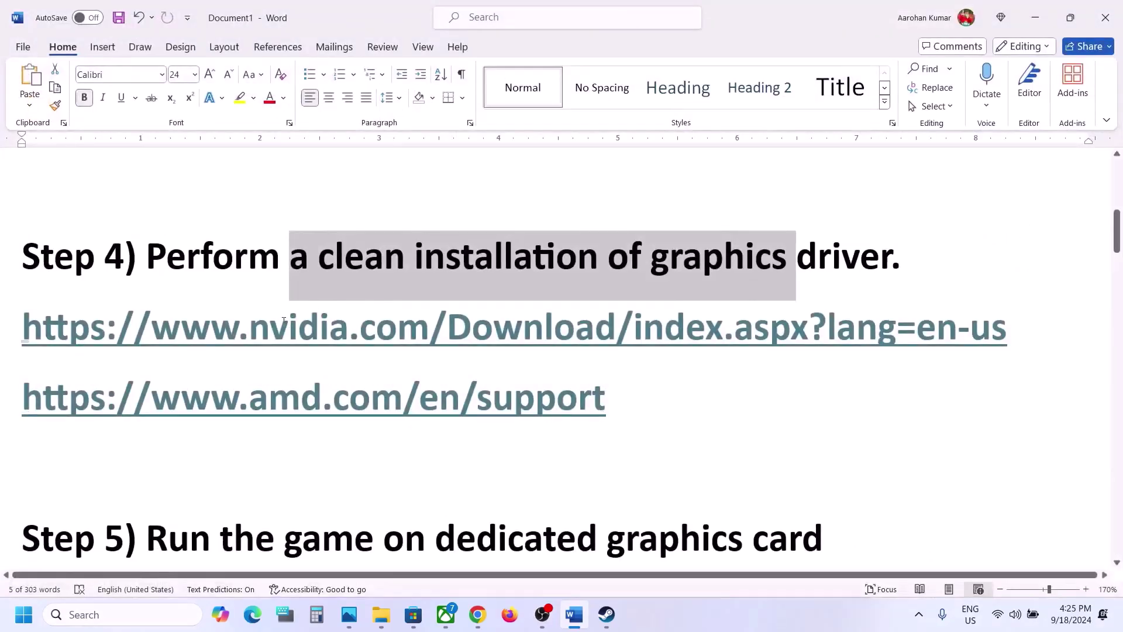
left_click_drag(283, 320, 641, 327)
left_click_drag(153, 409, 528, 422)
left_click_drag(273, 335, 661, 332)
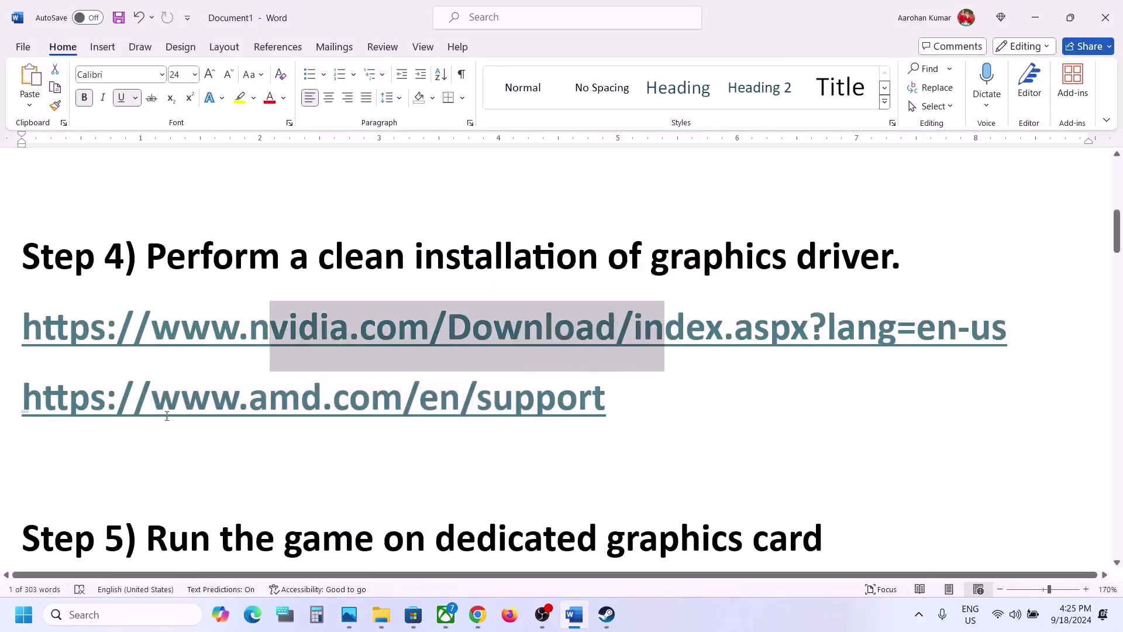
left_click_drag(152, 412, 528, 422)
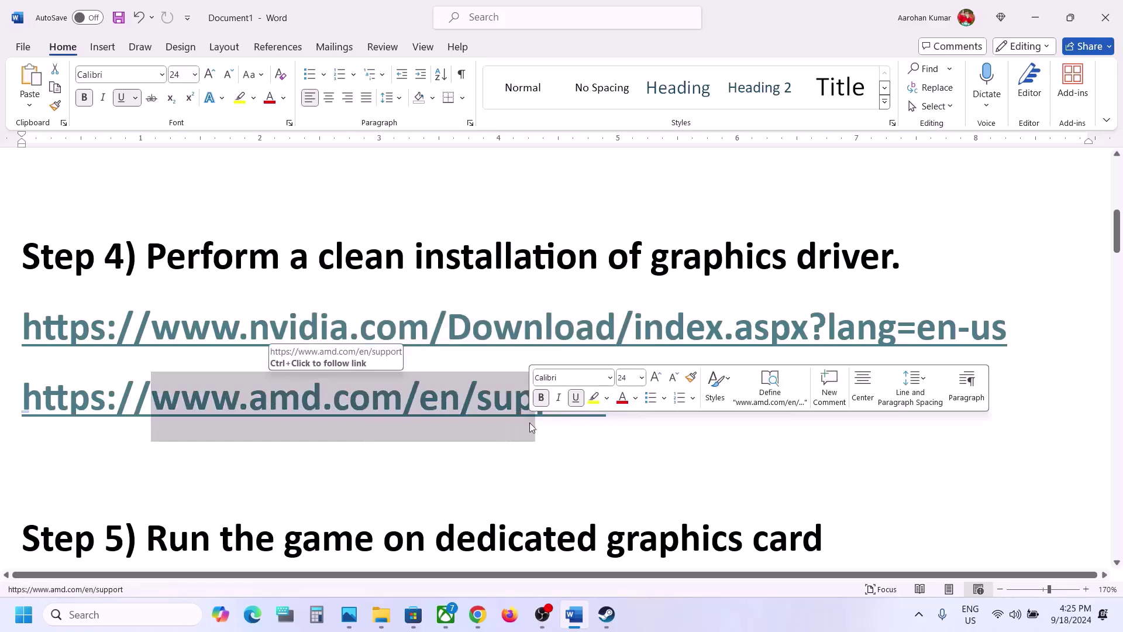
left_click(369, 404)
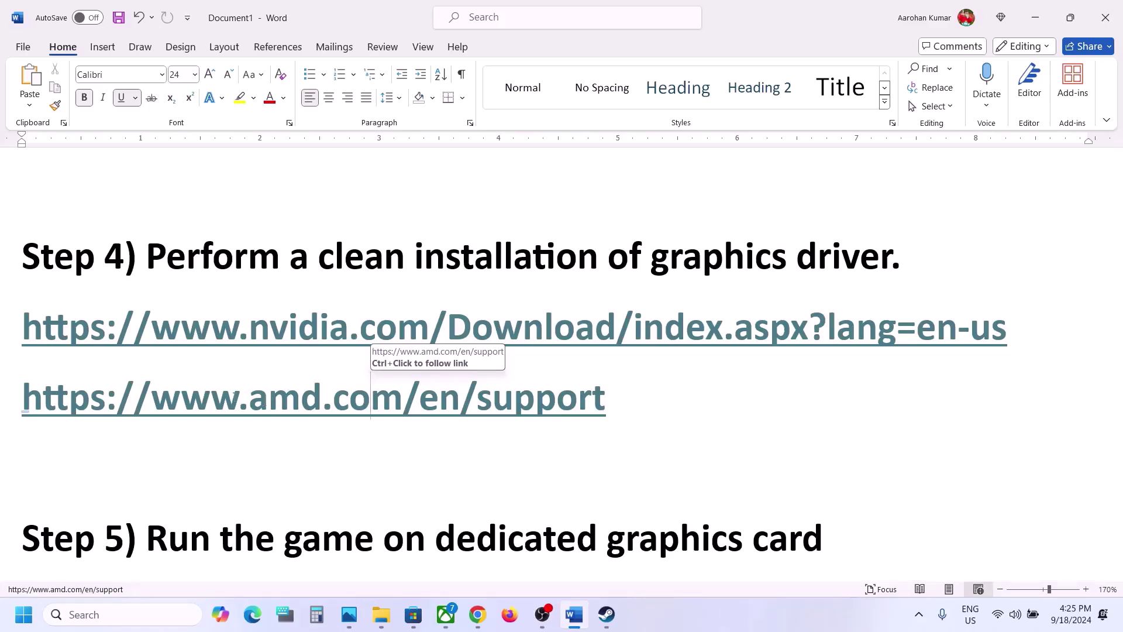
left_click_drag(238, 398, 602, 402)
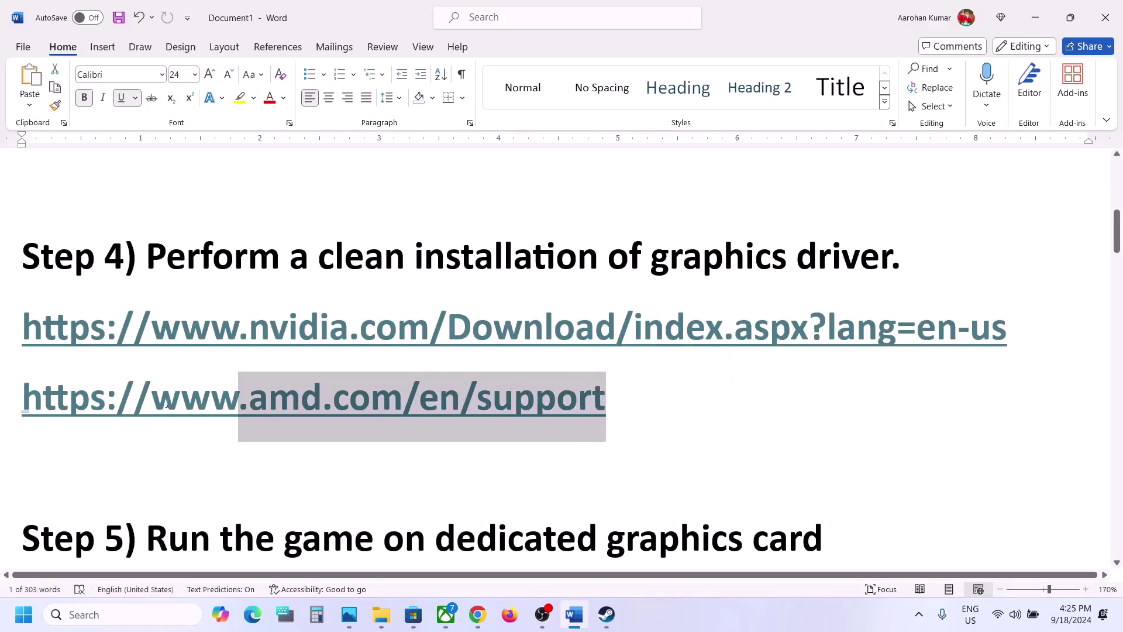
triple_click(181, 403)
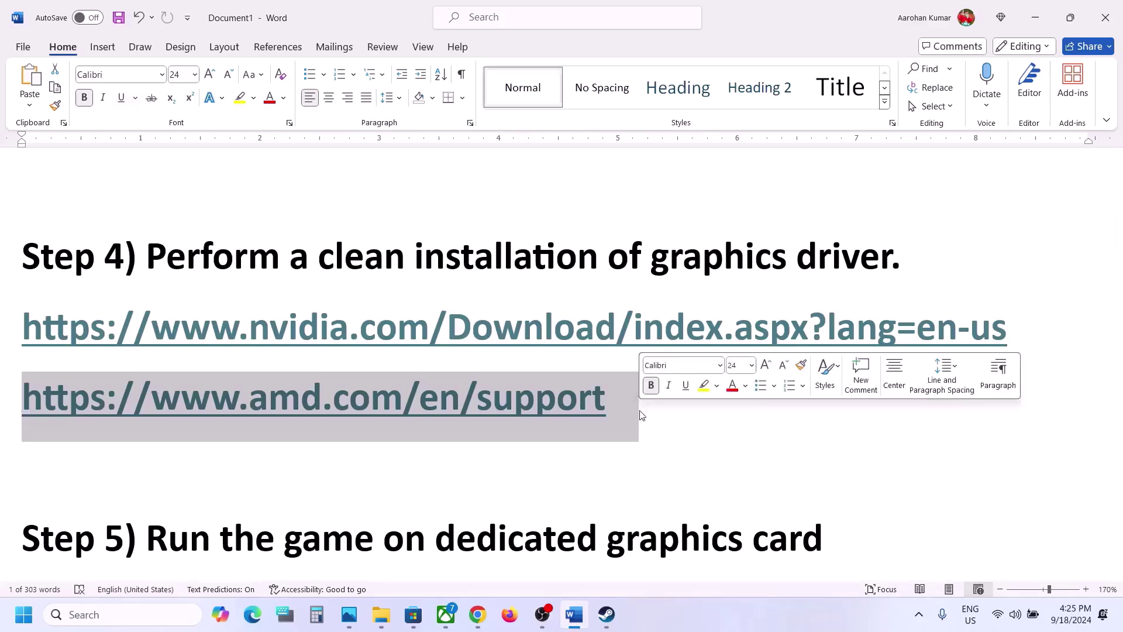
left_click_drag(181, 337, 490, 337)
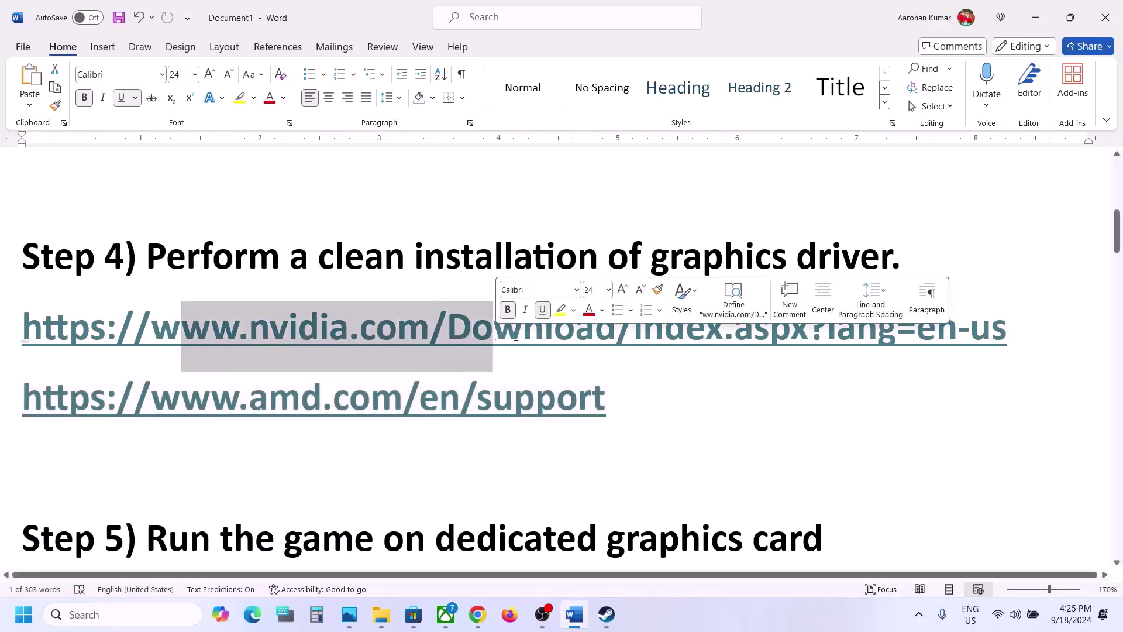
left_click(681, 607)
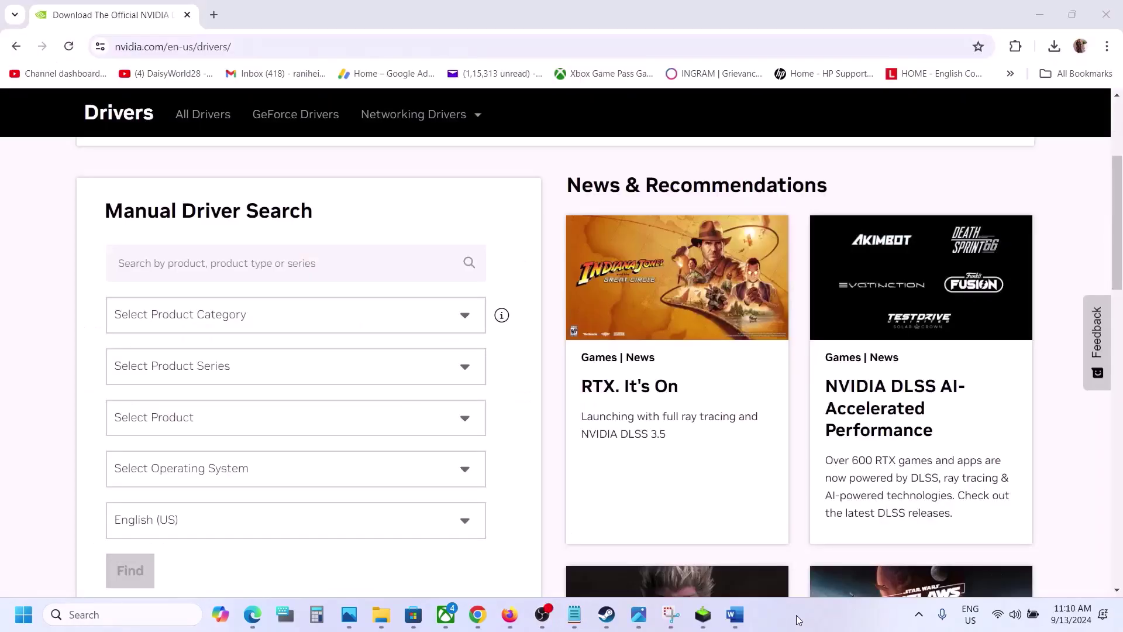
- Search drivers for GeForce RTX 30 Series (Notebooks), GeForce RTX 3050 Laptop GPU, Windows 11
left_click(232, 317)
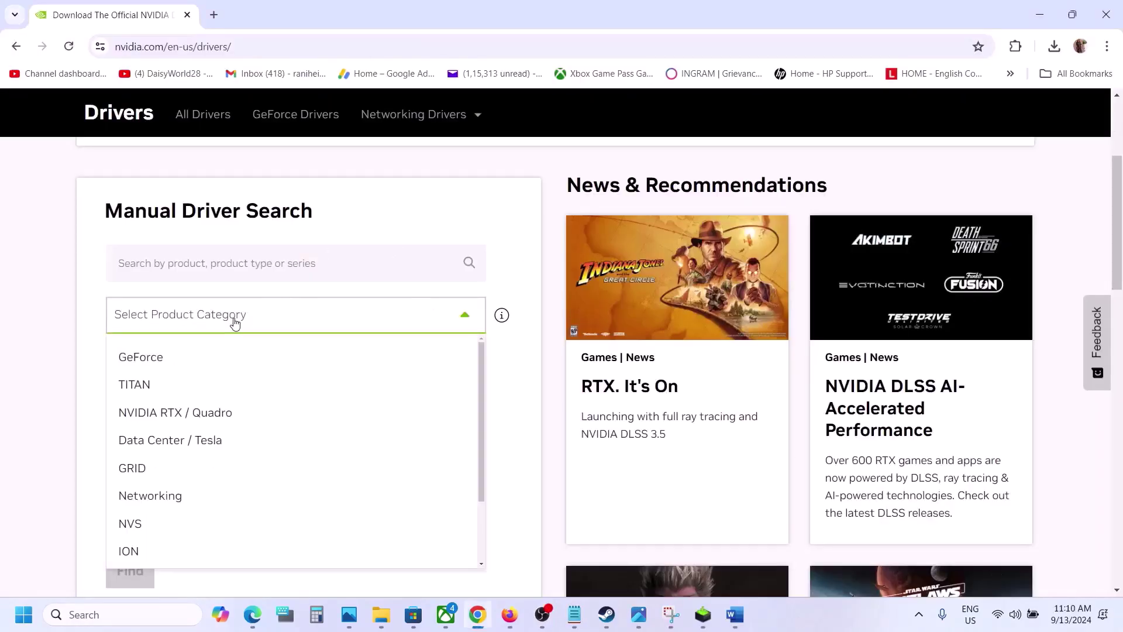
left_click(175, 367)
scroll(265, 362, "down", 2)
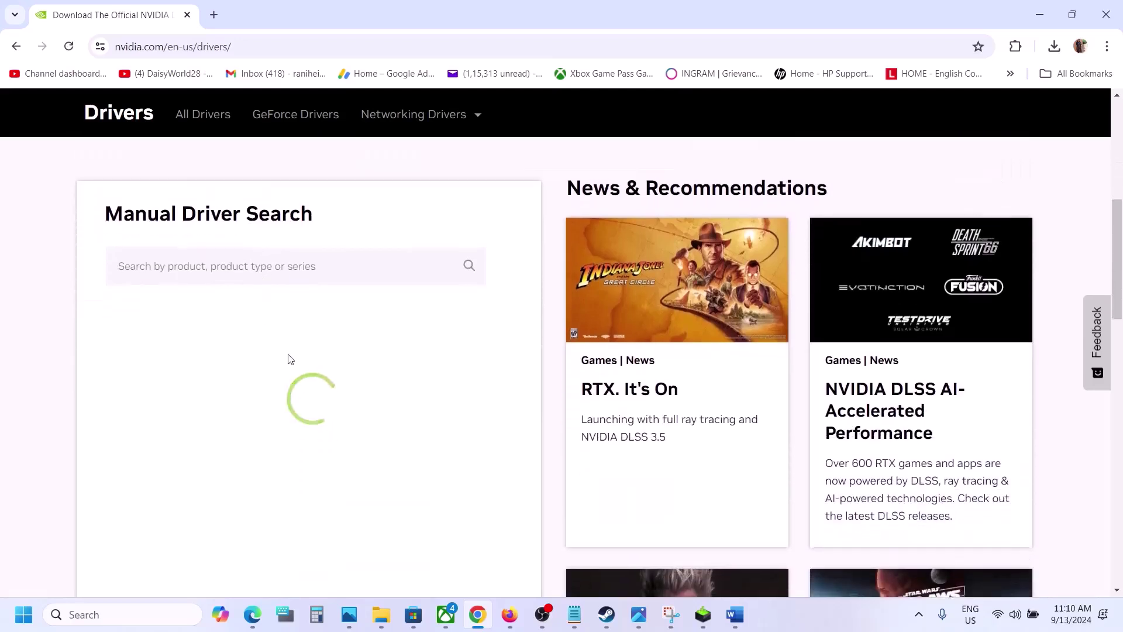
left_click(241, 369)
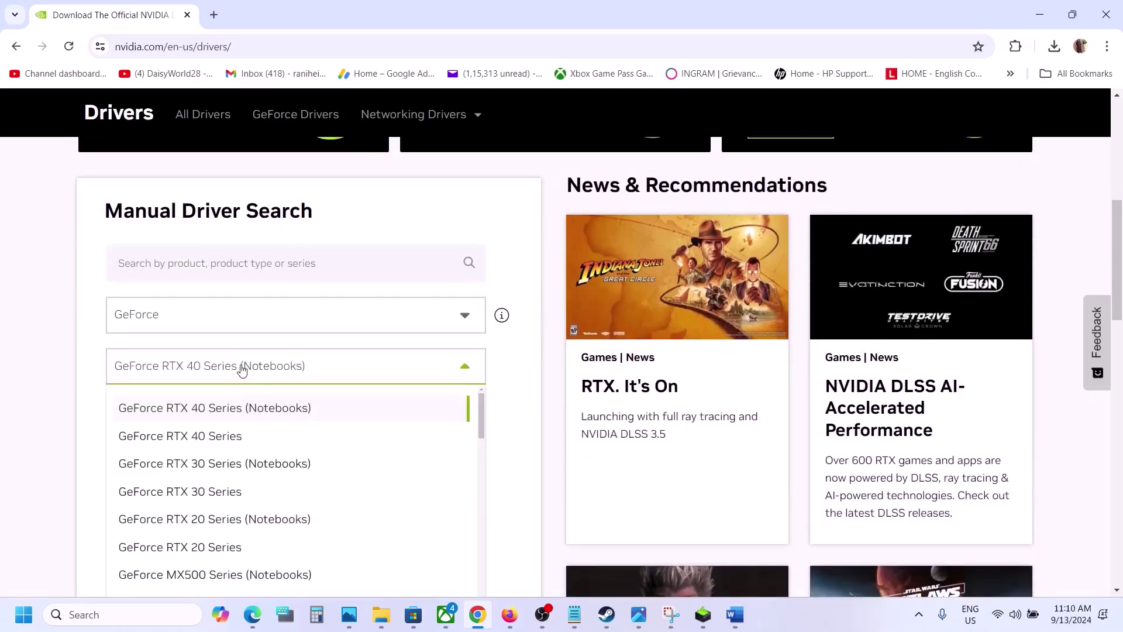
left_click(256, 471)
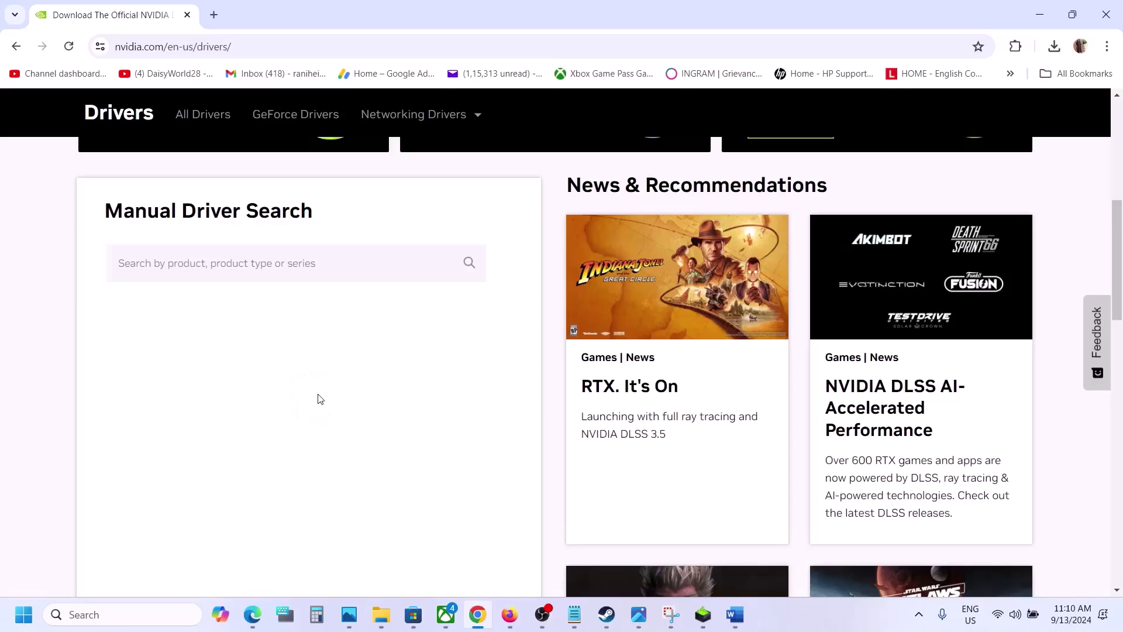
left_click(268, 419)
scroll(278, 512, "down", 3)
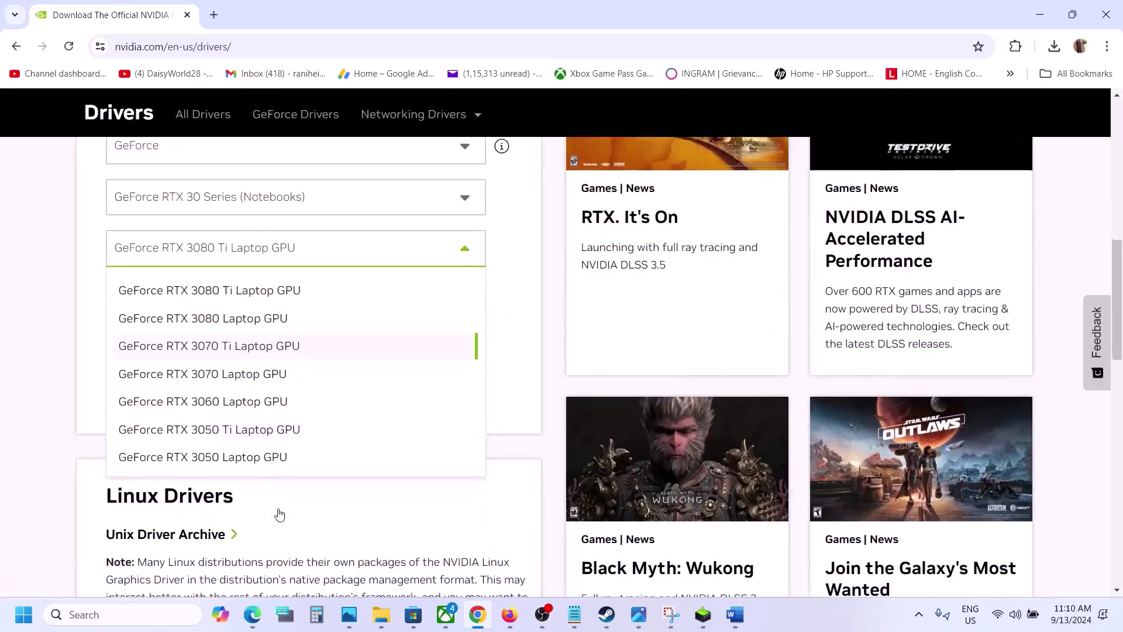
left_click(253, 458)
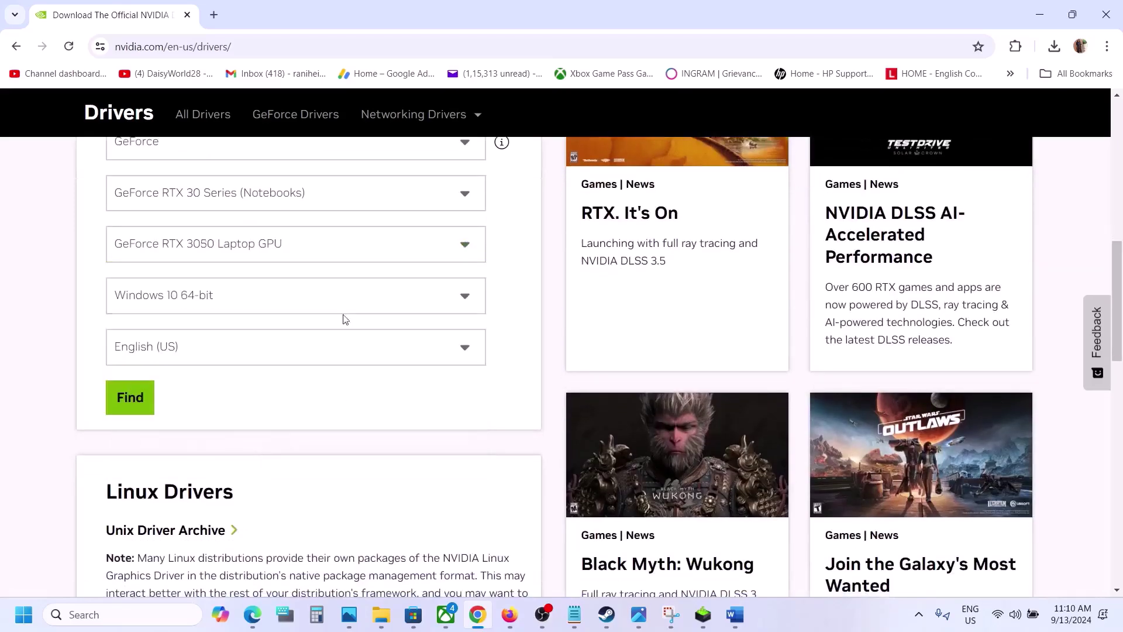
left_click(294, 299)
left_click(176, 368)
scroll(178, 369, "up", 2)
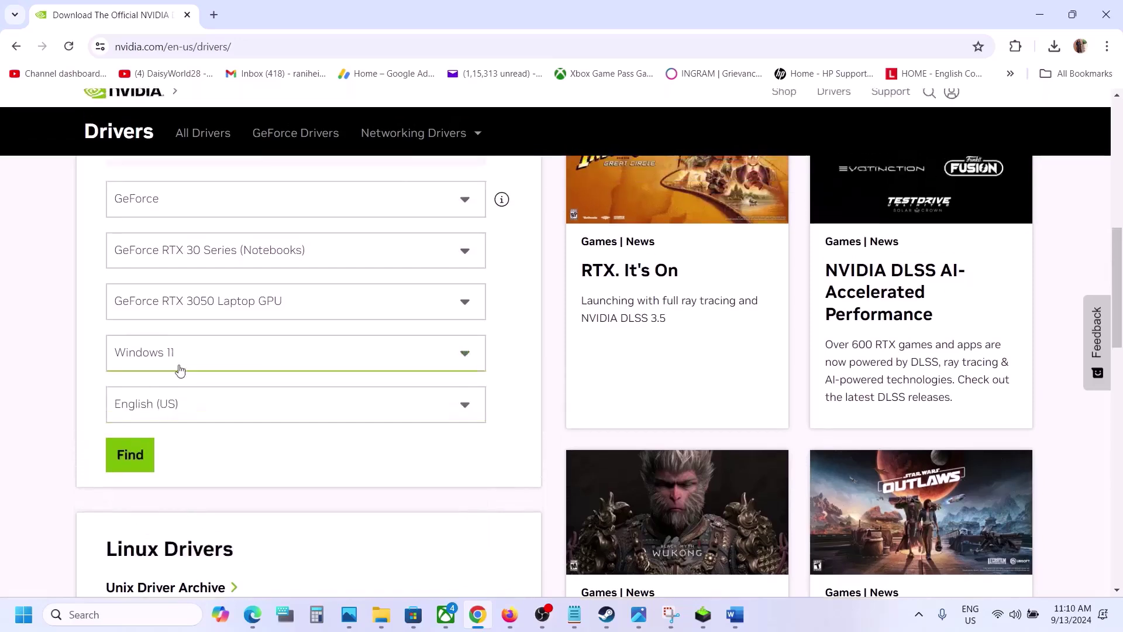
left_click(140, 571)
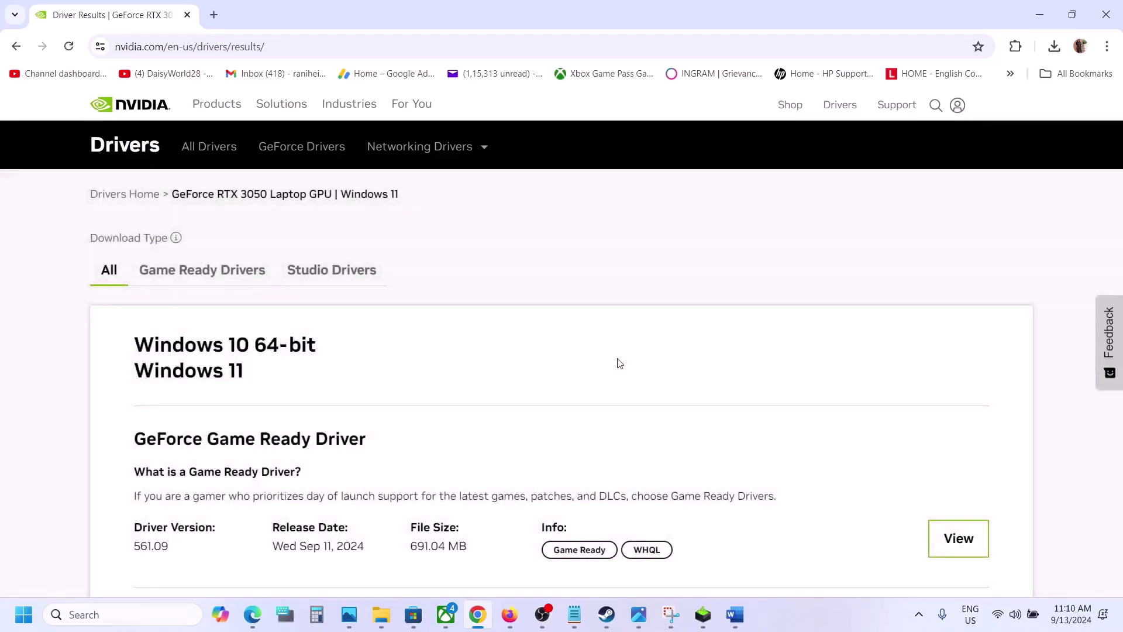
- Open the Game Ready Driver 561.09 details, download it, and check download progress
scroll(618, 362, "down", 2)
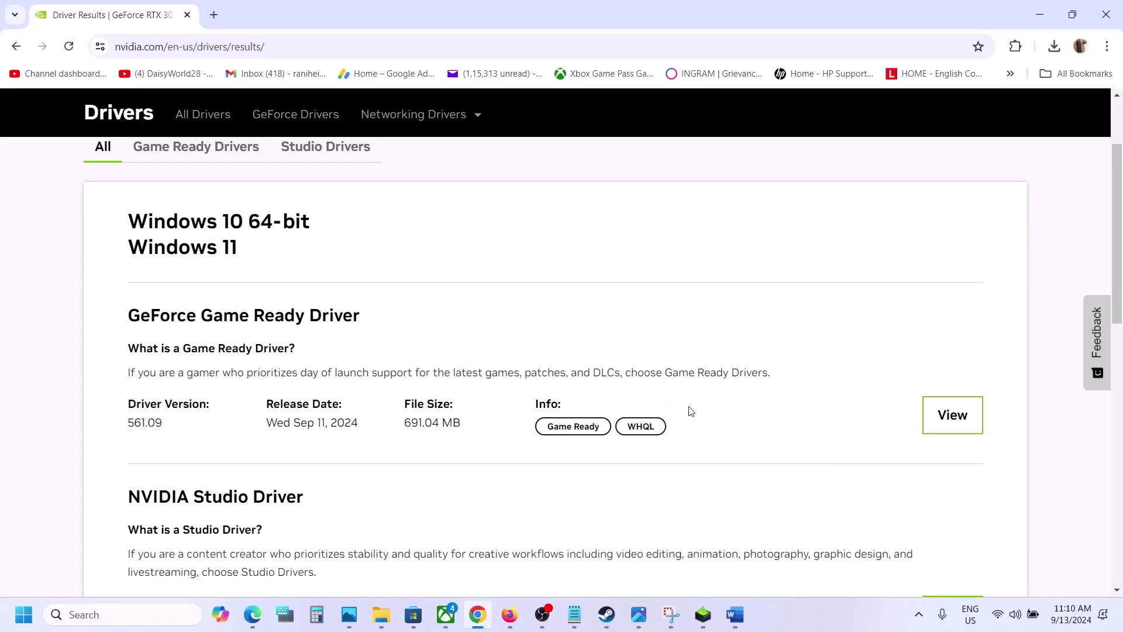
left_click(952, 415)
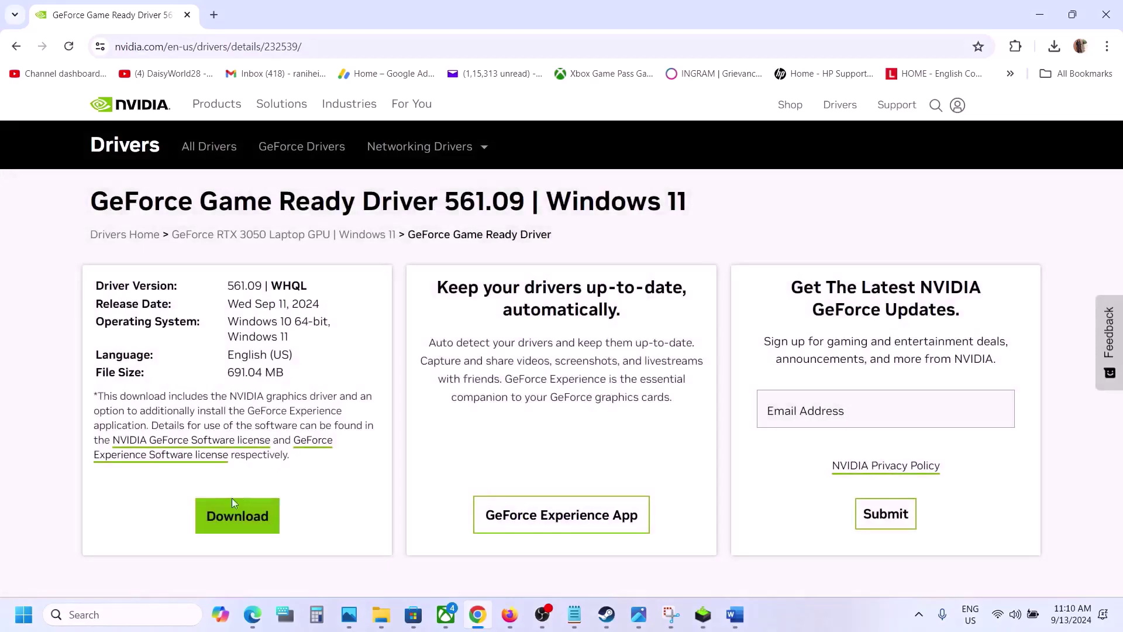
left_click(236, 528)
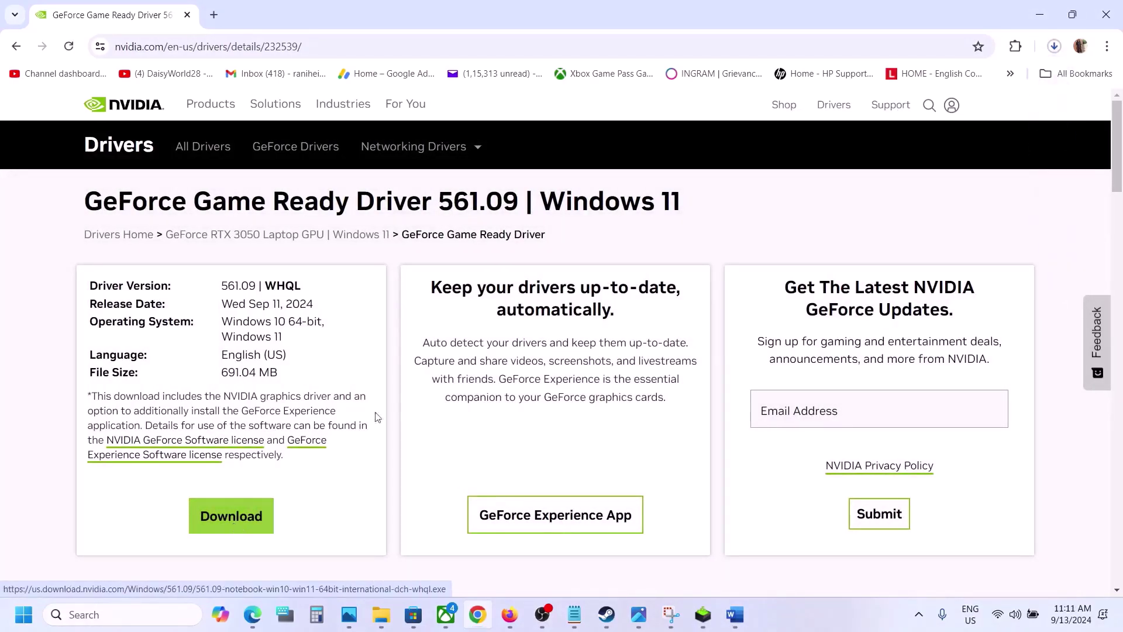
left_click(1055, 47)
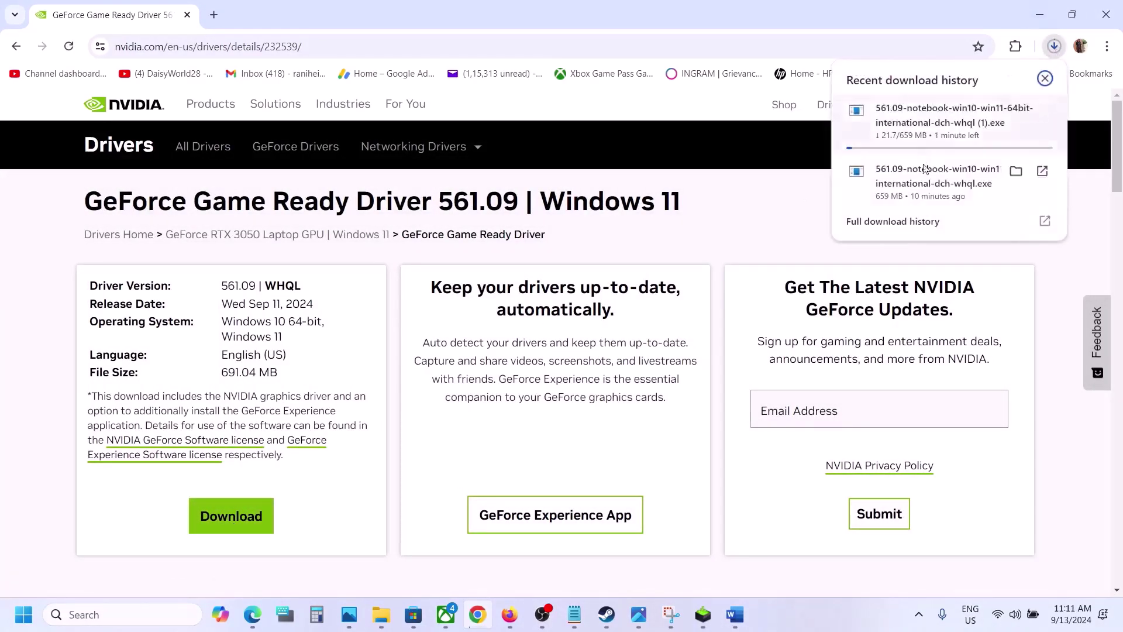
- Accept the licence and run a Custom (Advanced) install with 'Perform a clean installation' ticked
left_click(705, 616)
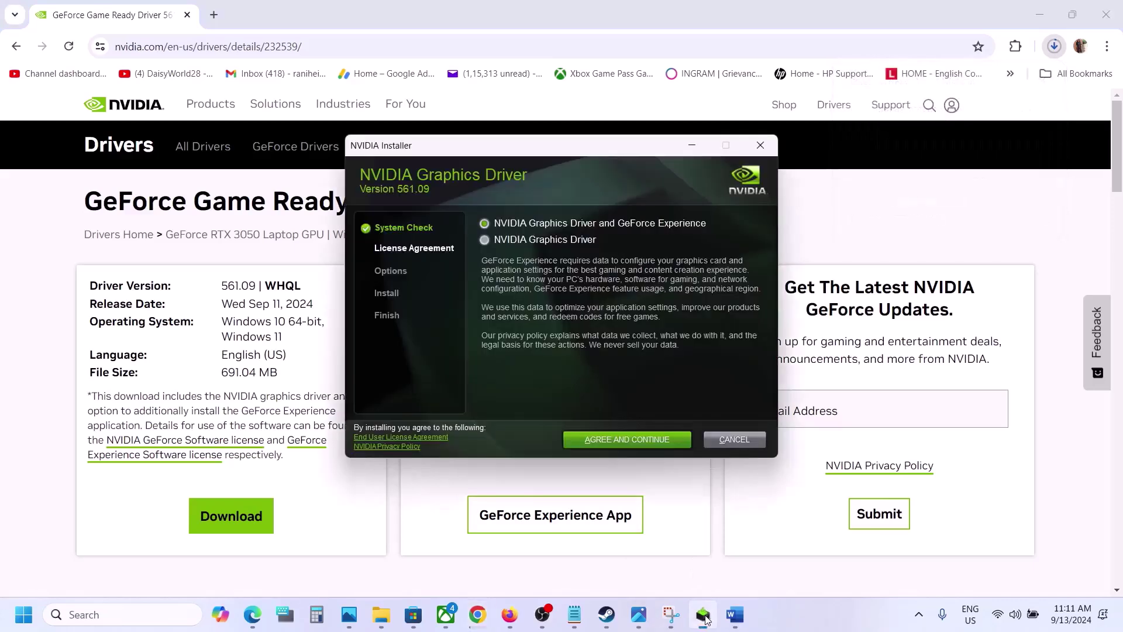
left_click(629, 438)
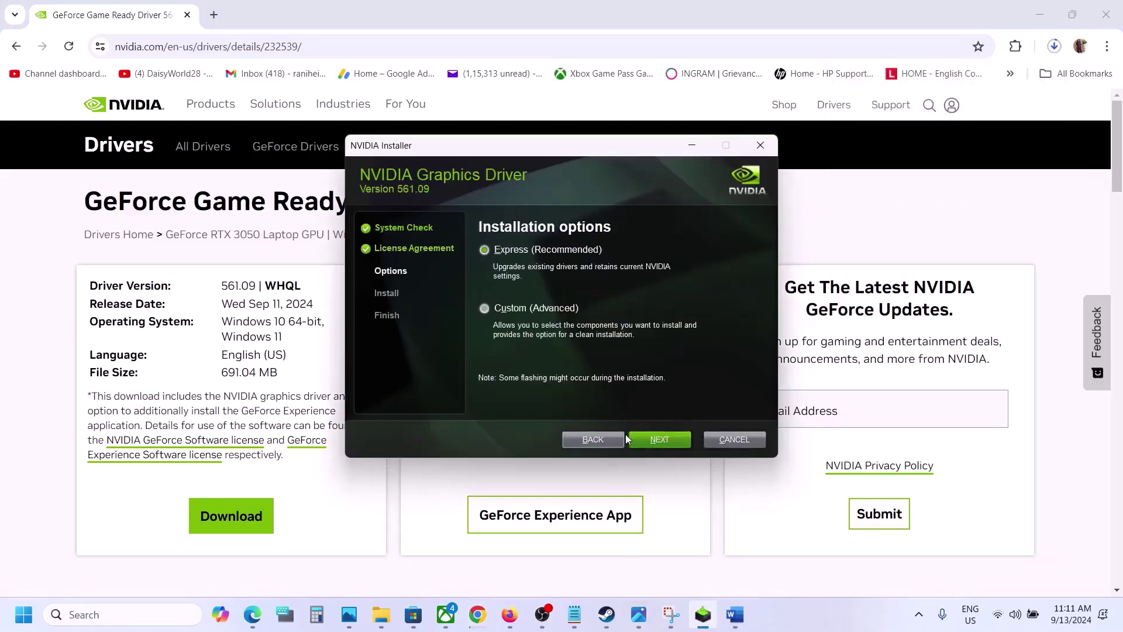
left_click(486, 309)
left_click(664, 441)
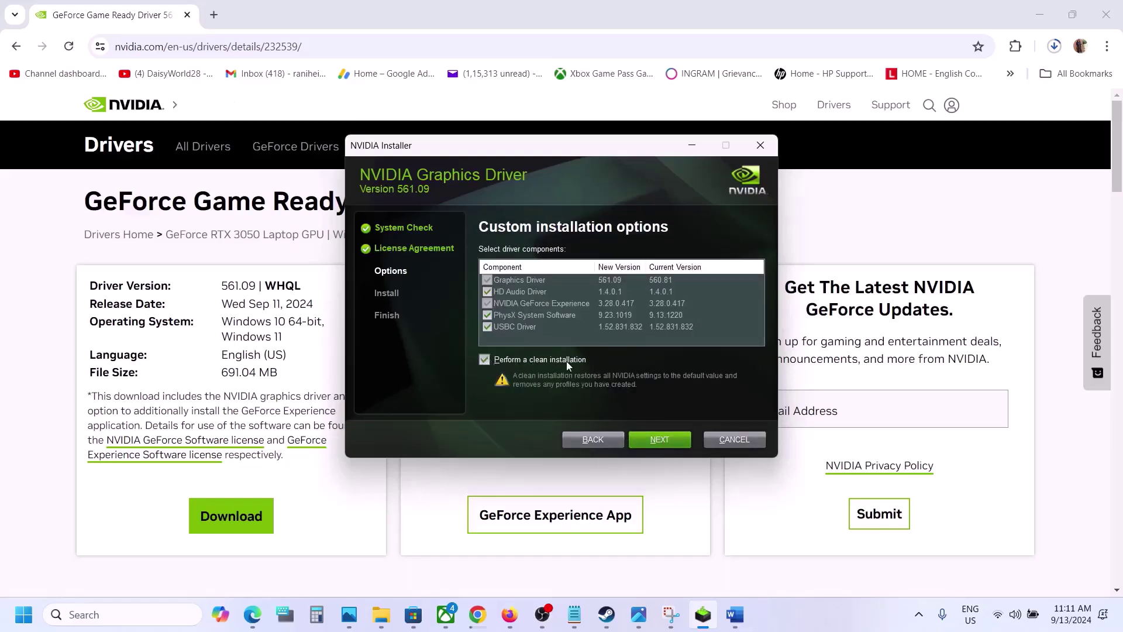
left_click(661, 440)
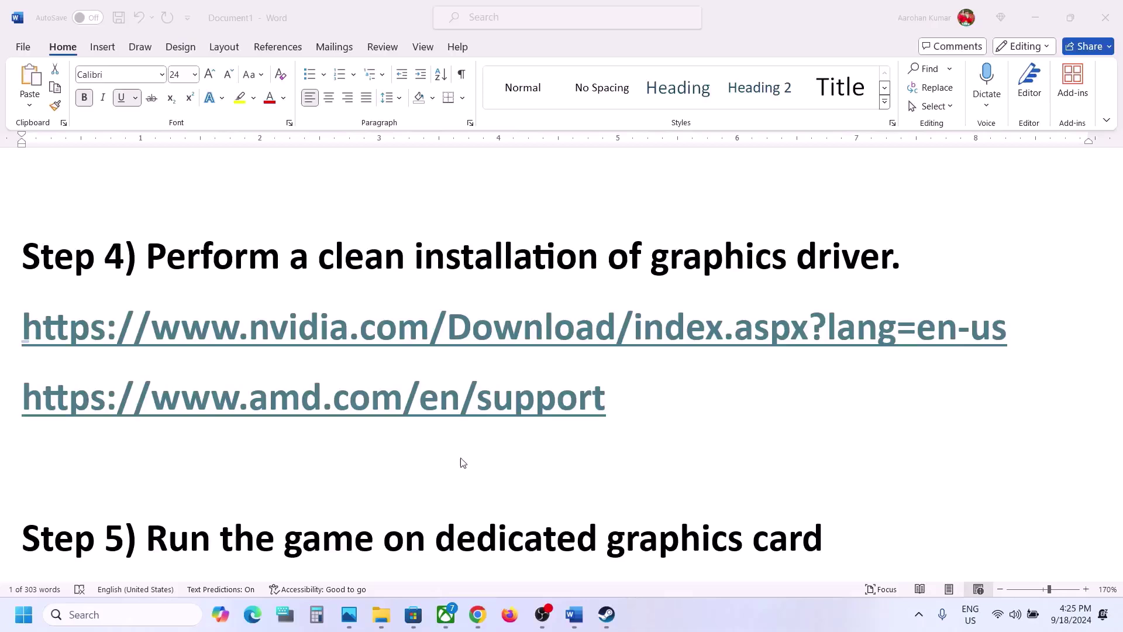
- Find 'graphics' in Step 5 and search Windows for 'graphics' to open Graphics settings
scroll(459, 461, "down", 2)
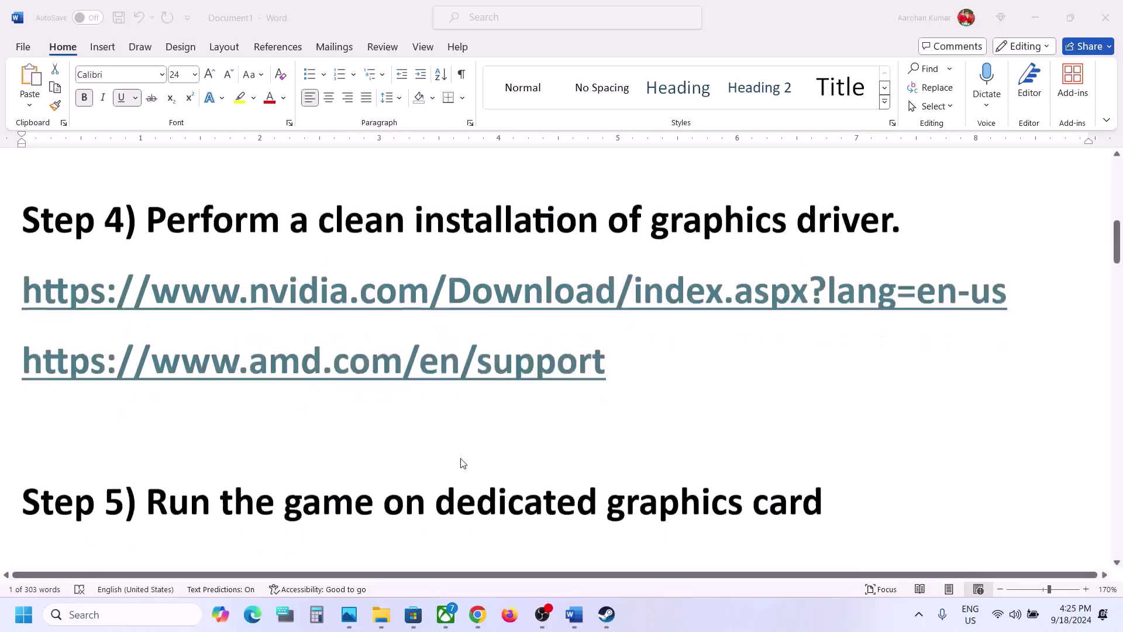
double_click(655, 439, "ctrl")
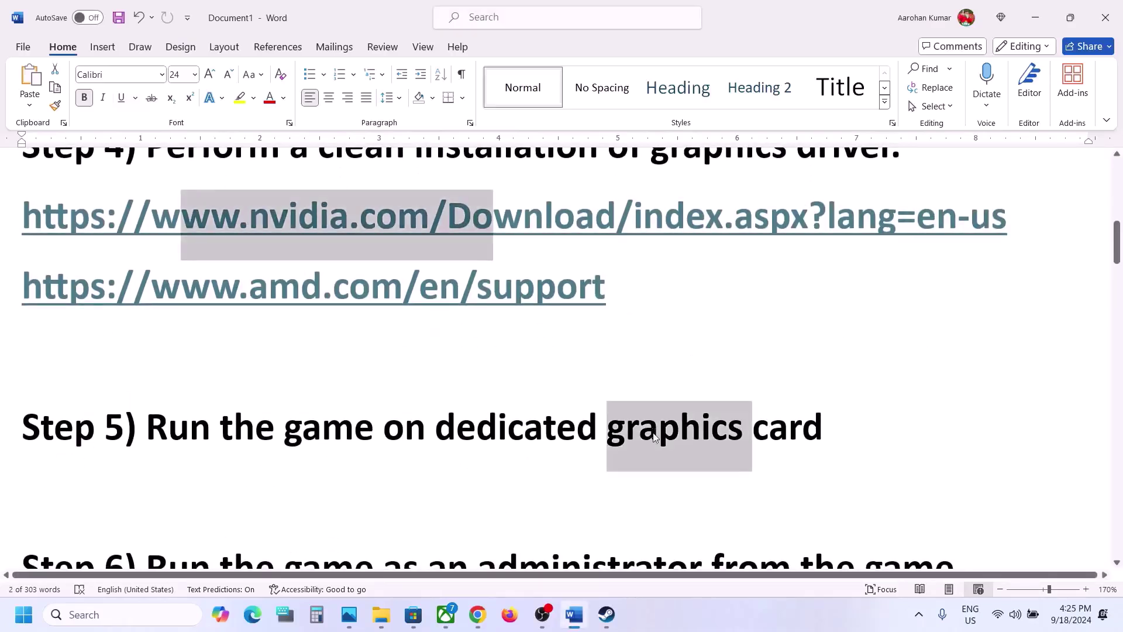
left_click(117, 615)
type("ww.nvidia.com/Do")
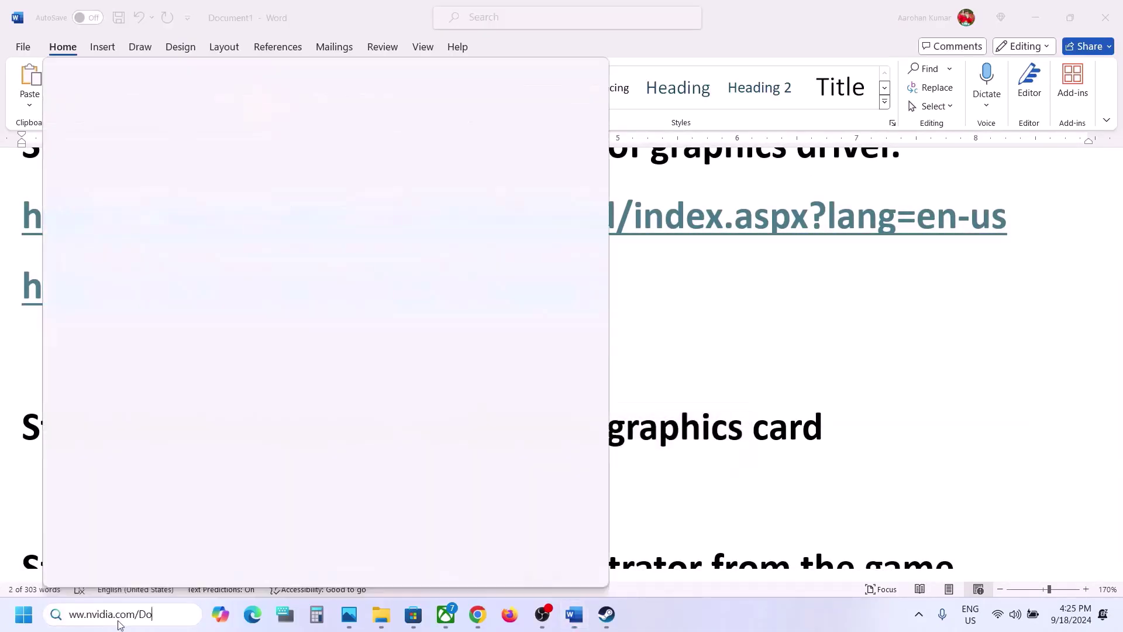
key("BackSpace")
key("BackSpace")
key("BackSpace")
key("BackSpace")
key("BackSpace")
key("BackSpace")
key("BackSpace")
key("BackSpace")
key("BackSpace")
key("BackSpace")
key("BackSpace")
key("BackSpace")
key("BackSpace")
key("BackSpace")
key("BackSpace")
key("BackSpace")
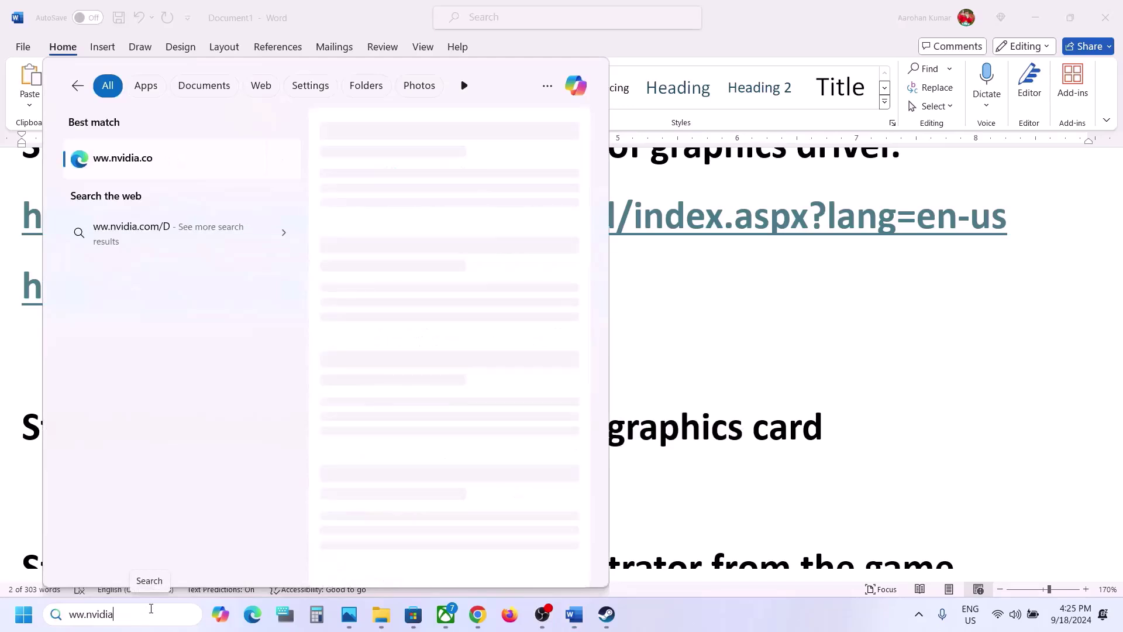
type("gra")
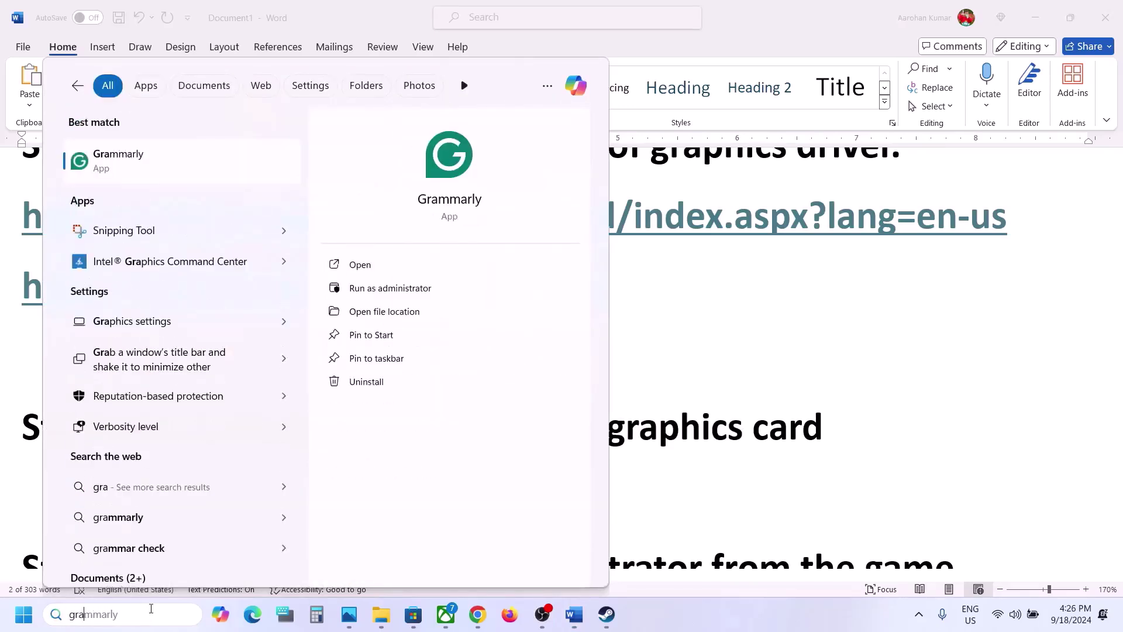
type("phics")
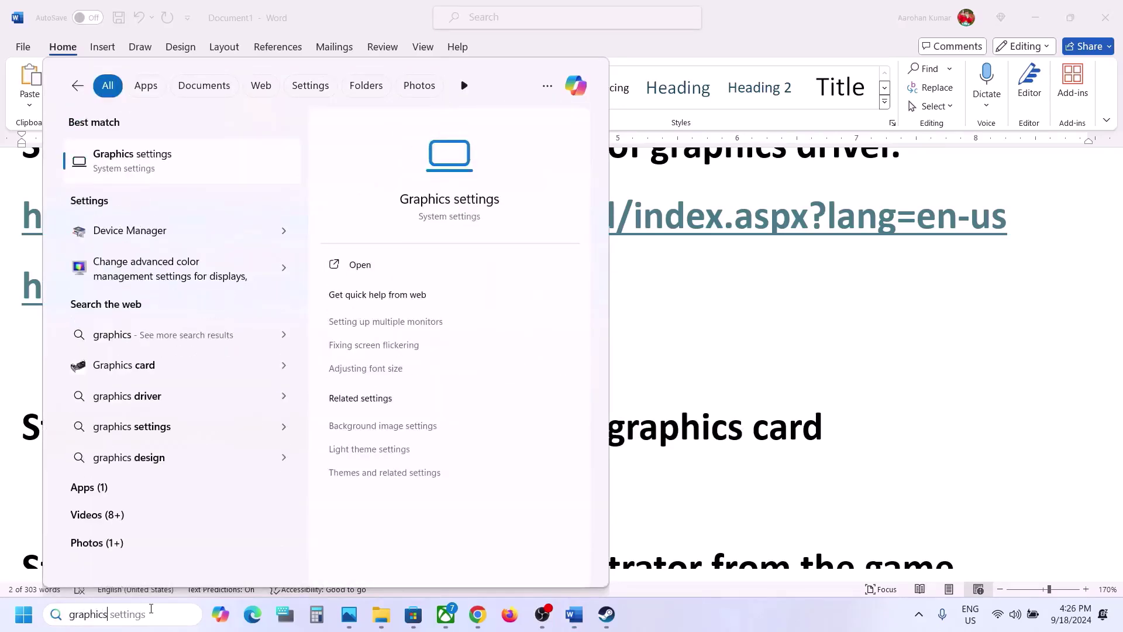
key("Return")
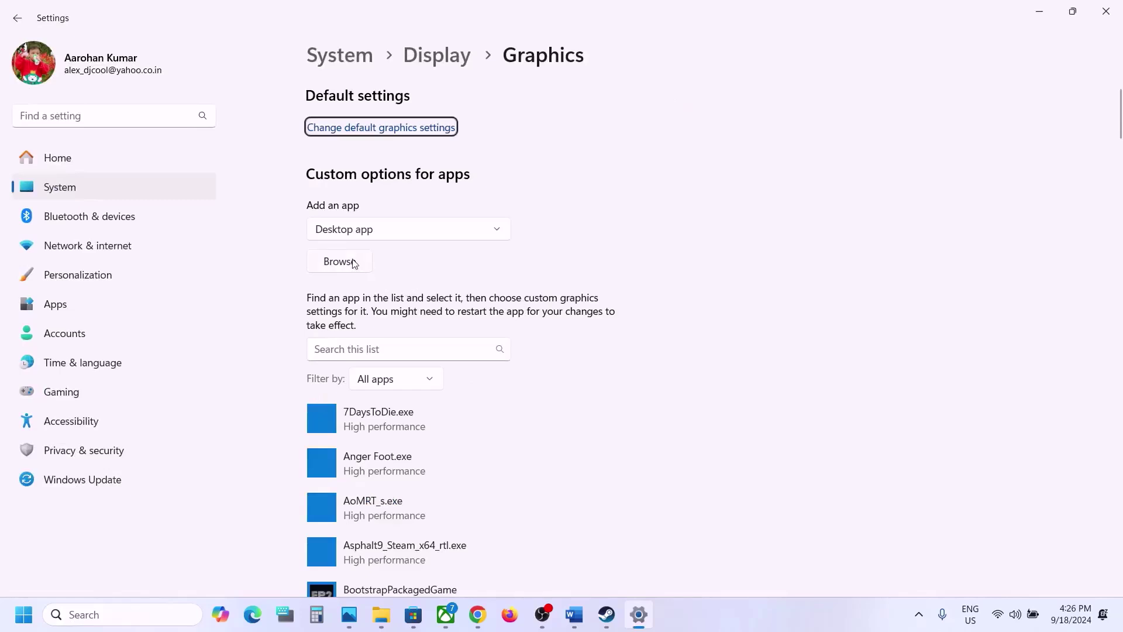
- Add Frostpunk2.exe from C:\Program Files (x86)\Steam\steamapps\common\Frostpunk2 to the graphics app list
left_click(339, 262)
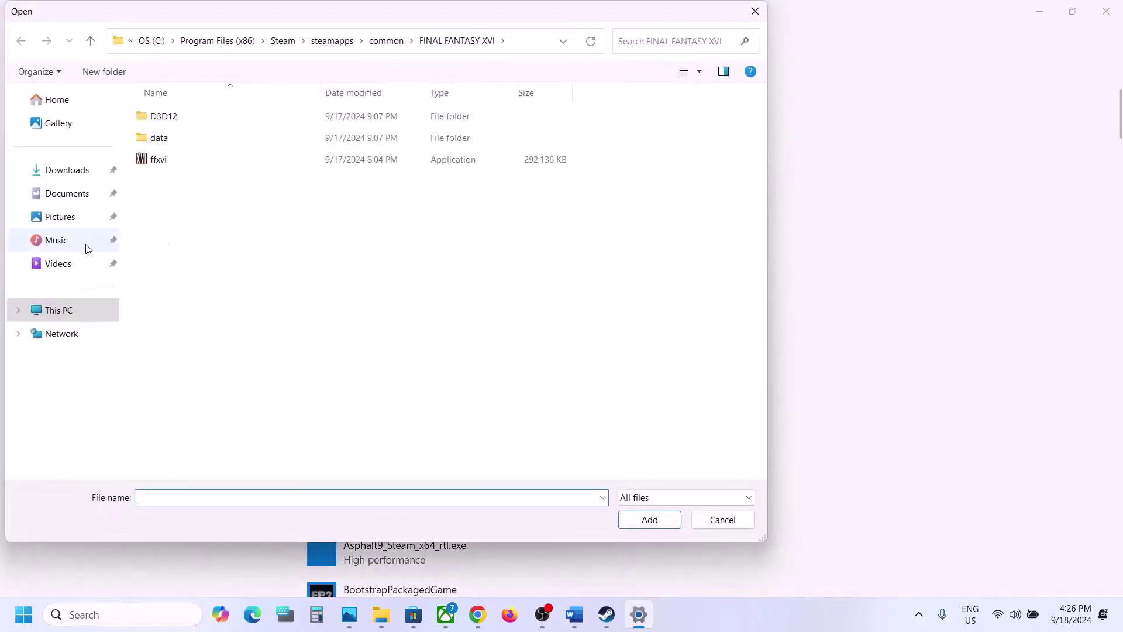
left_click(70, 309)
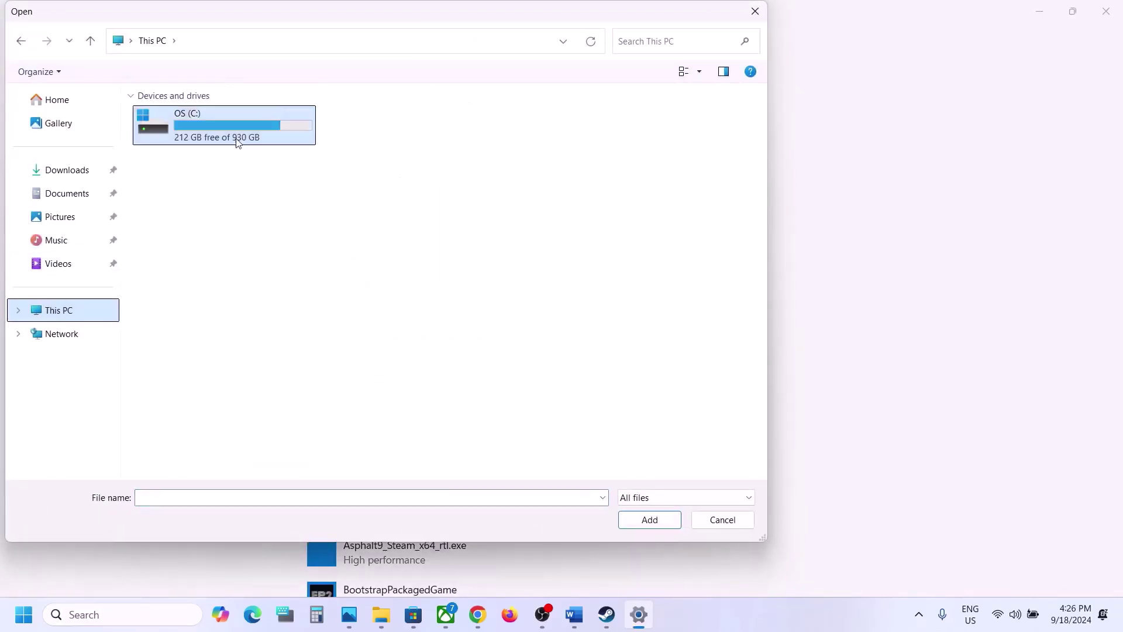
double_click(238, 143)
scroll(238, 143, "down", 1)
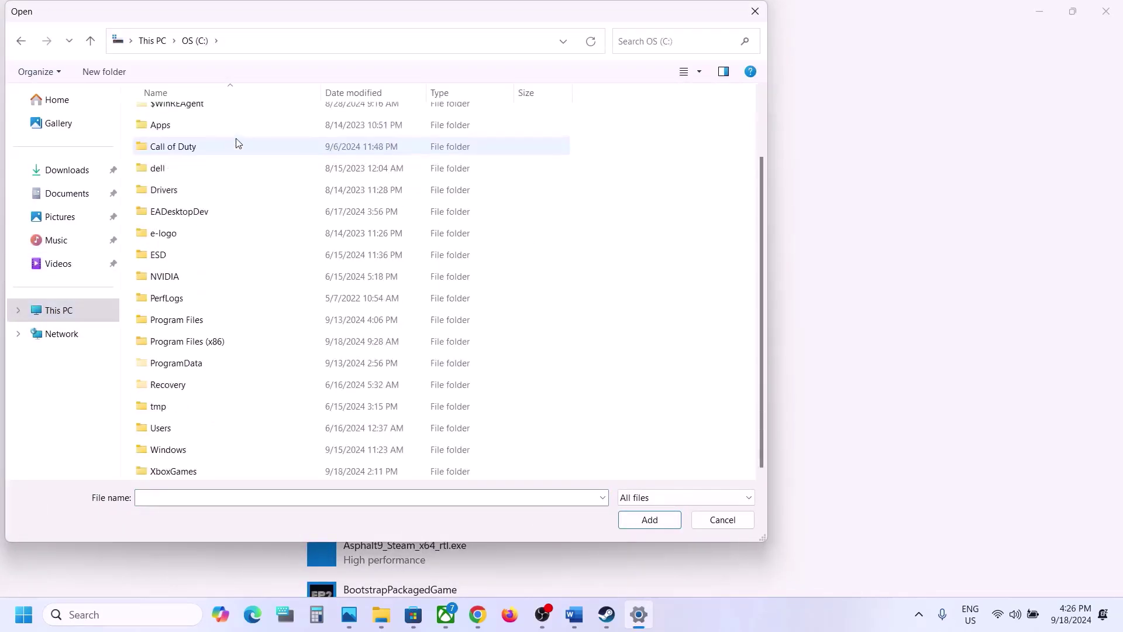
double_click(211, 341)
scroll(224, 213, "down", 5)
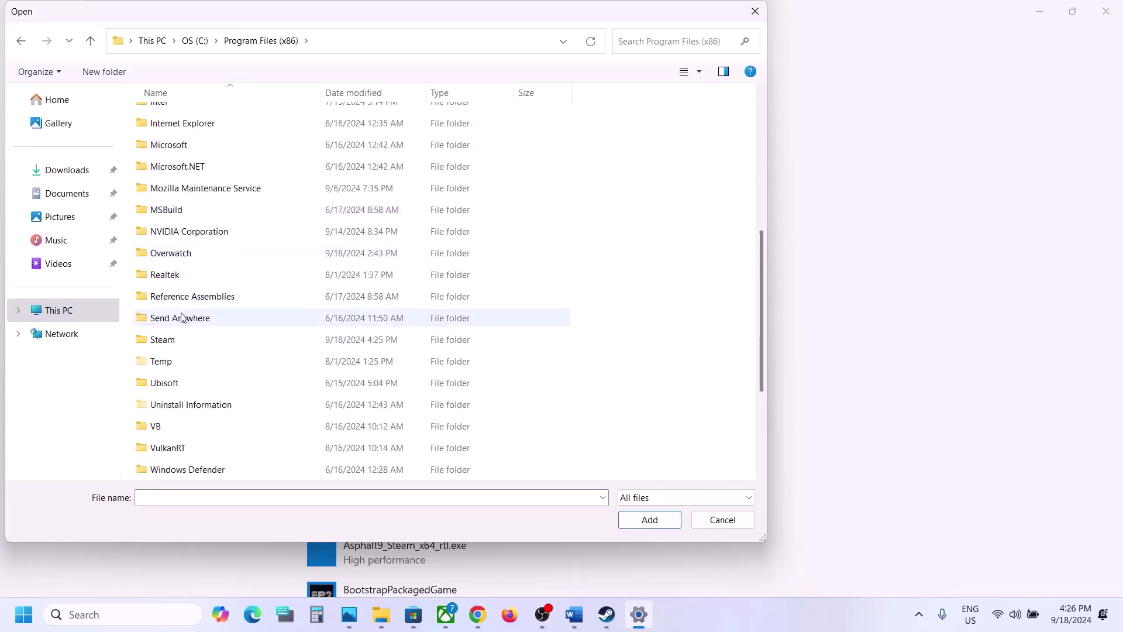
double_click(173, 344)
scroll(173, 345, "down", 3)
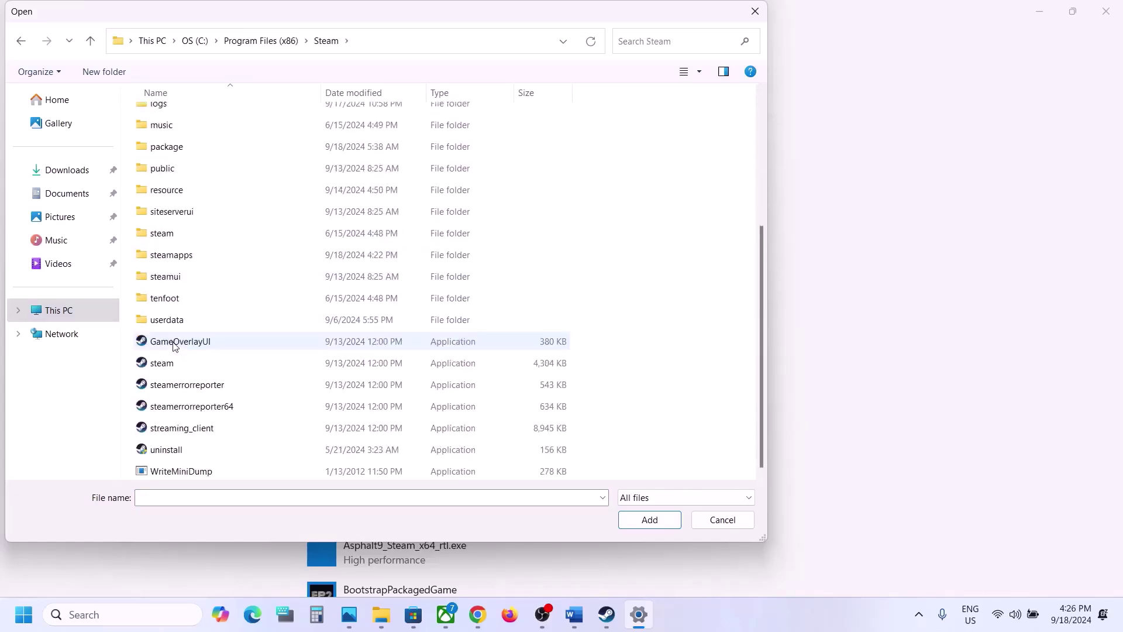
double_click(176, 258)
double_click(178, 118)
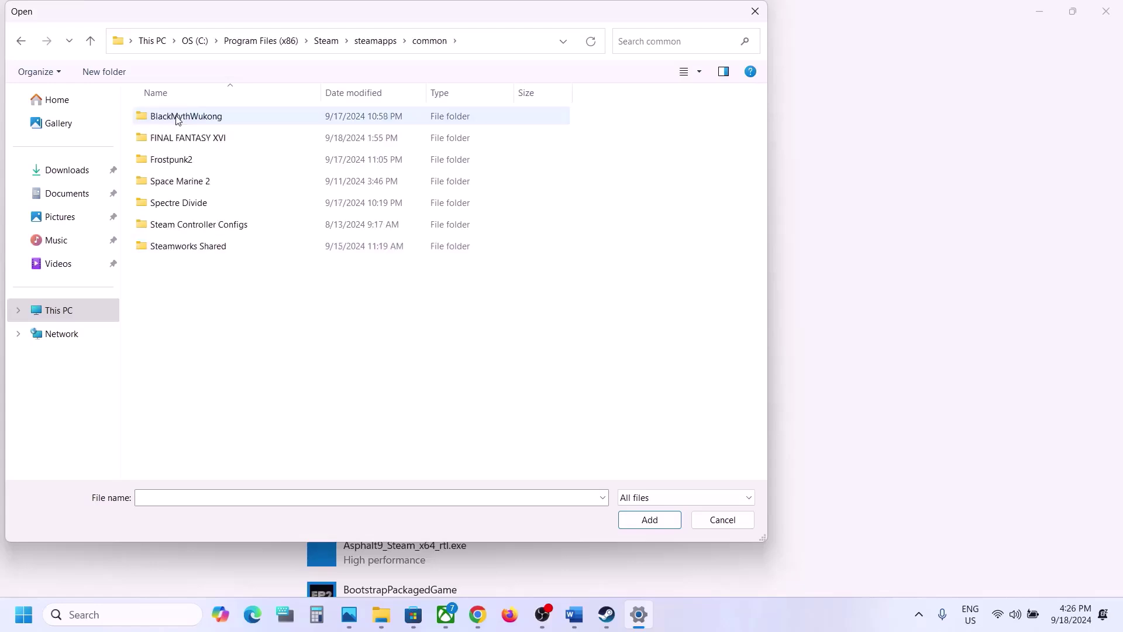
double_click(193, 159)
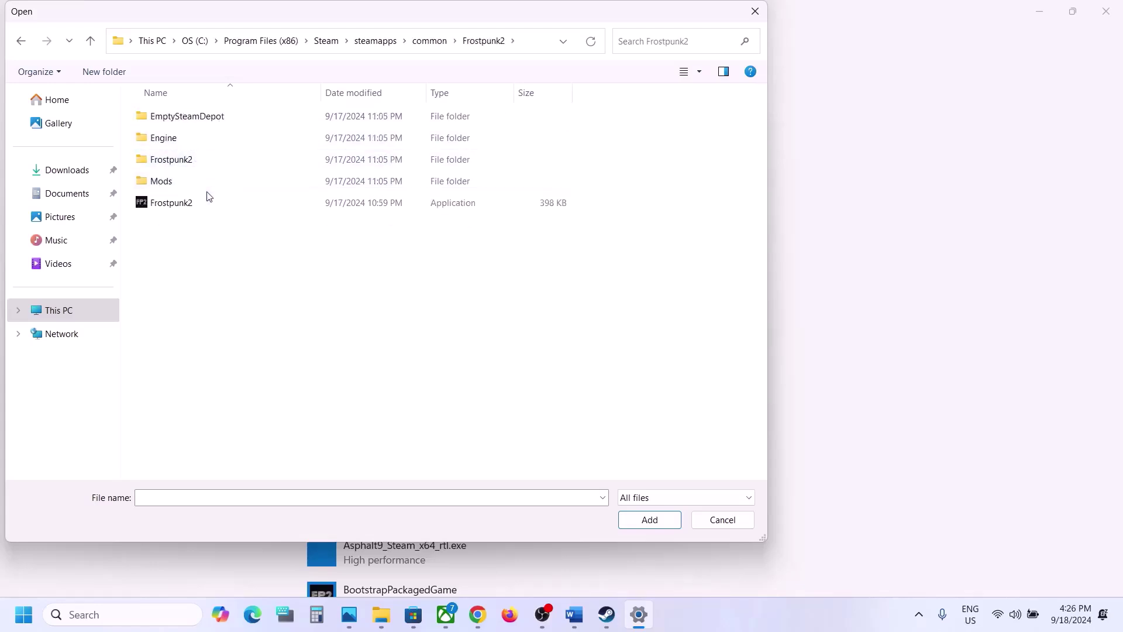
left_click(195, 203)
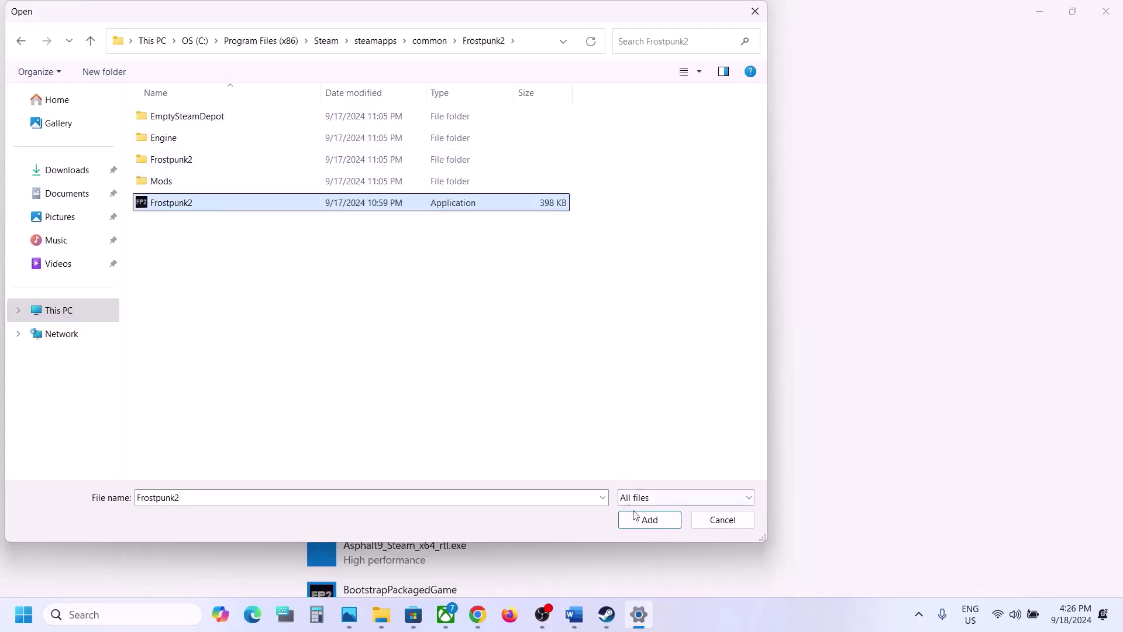
left_click(650, 520)
- Open the GPU preference options for the Frostpunk2.exe entry
scroll(489, 489, "down", 6)
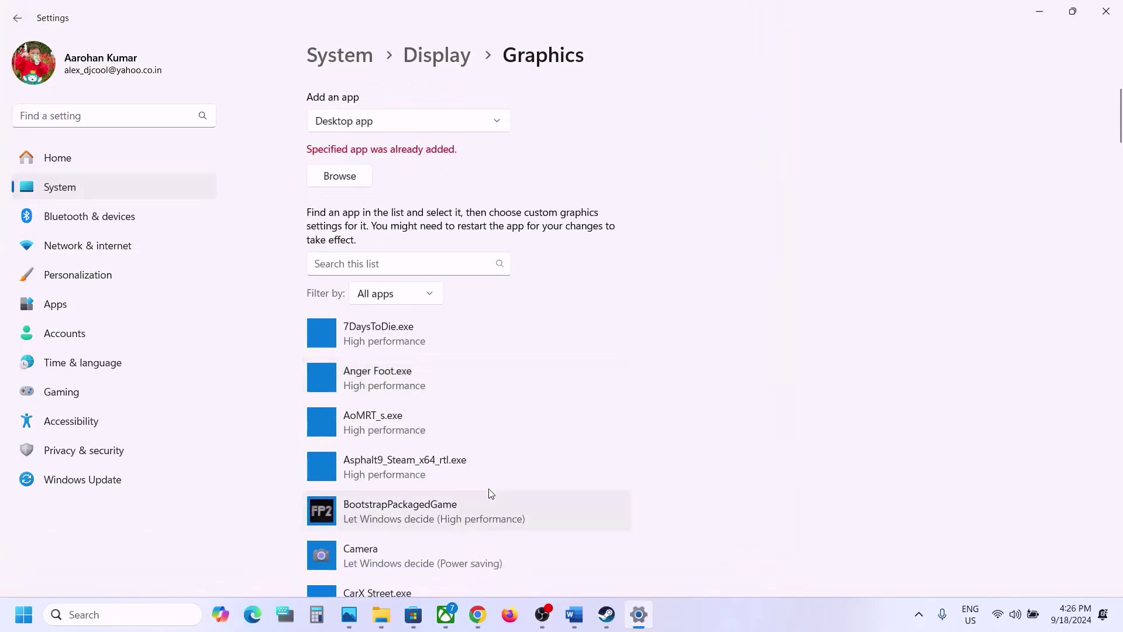
scroll(489, 491, "down", 10)
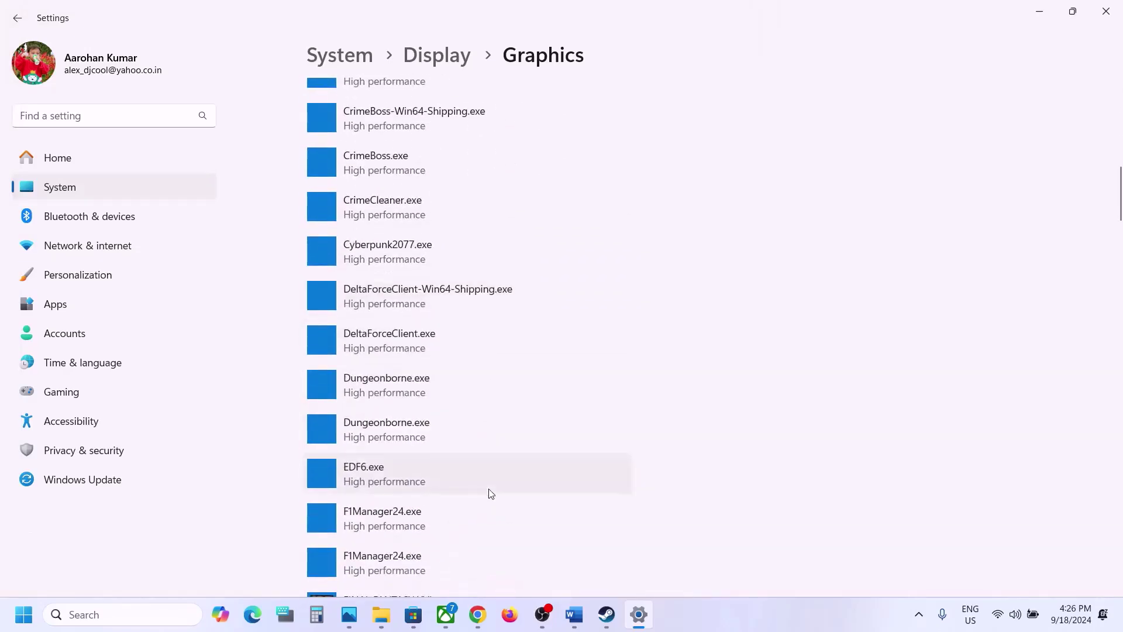
scroll(490, 493, "down", 5)
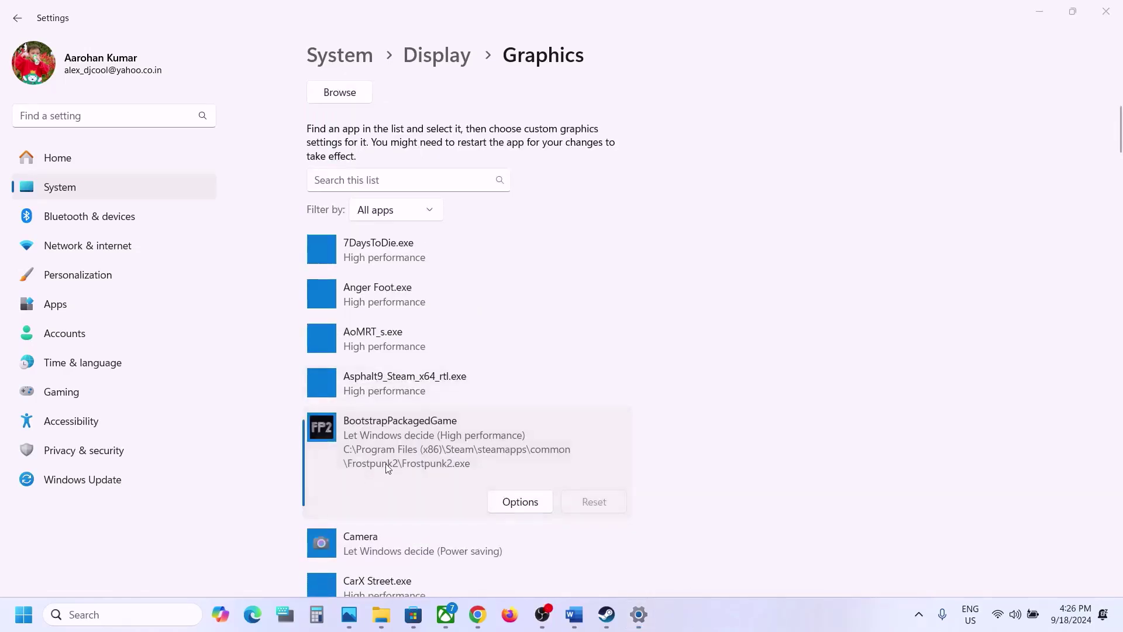
left_click(507, 501)
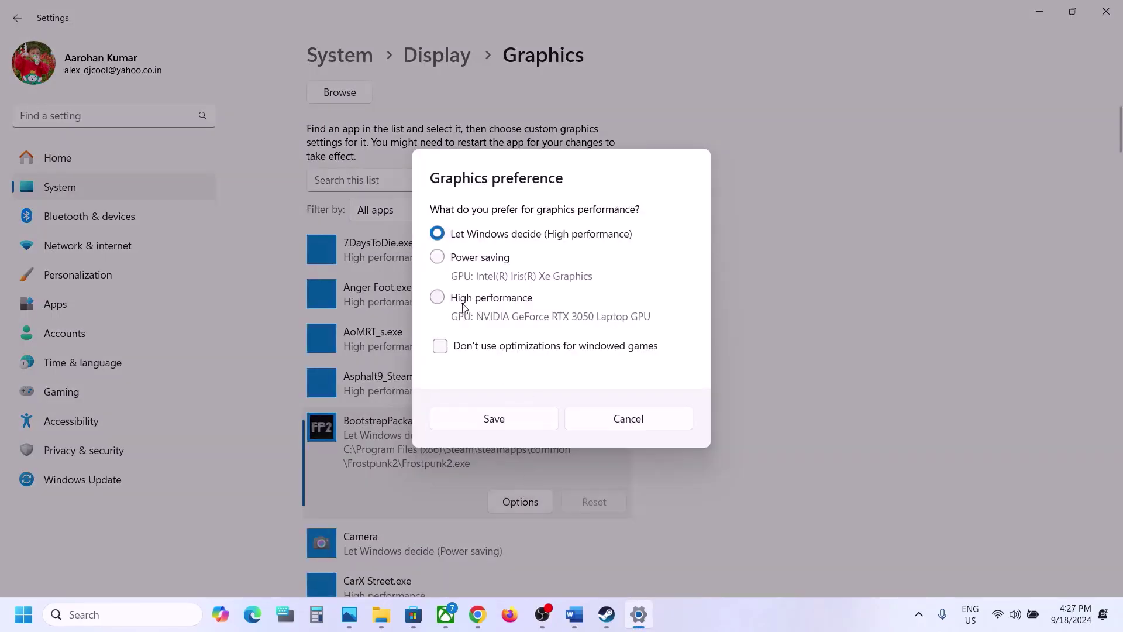
- Add Frostpunk2-Win64-Shipping.exe from Frostpunk2\Binaries\Win64 to the graphics app list
left_click(517, 419)
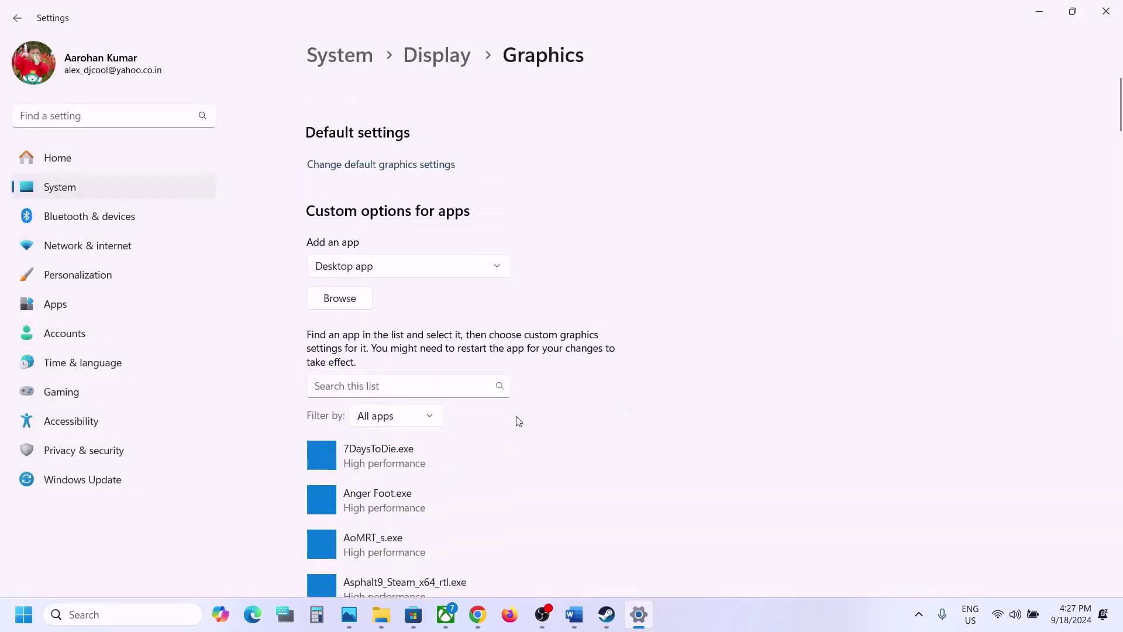
left_click(339, 263)
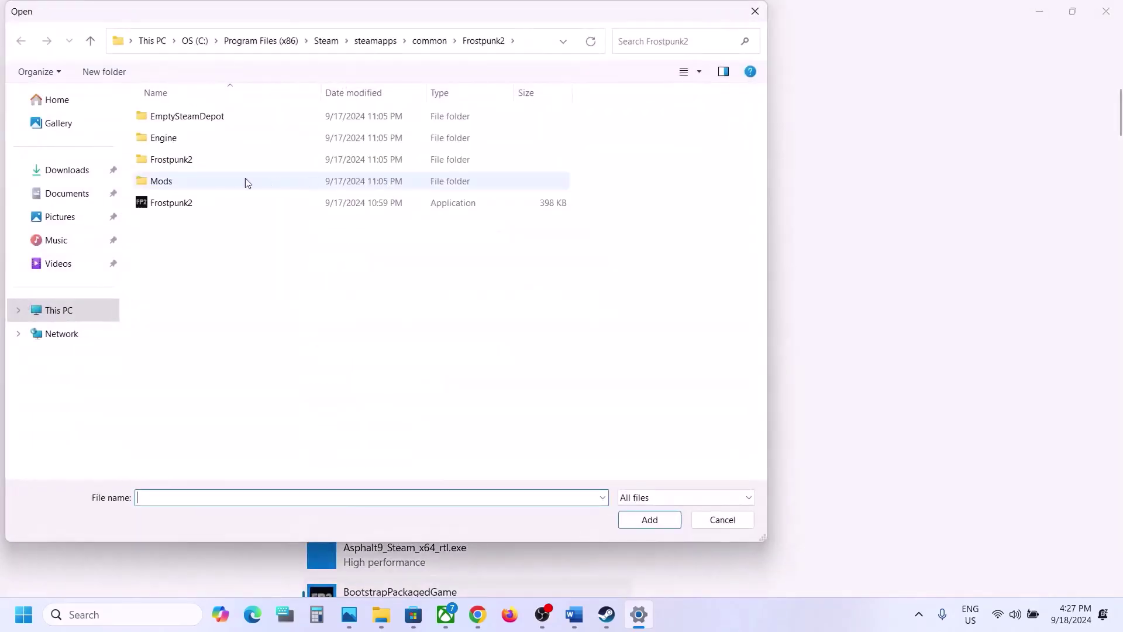
left_click(172, 164)
double_click(171, 163)
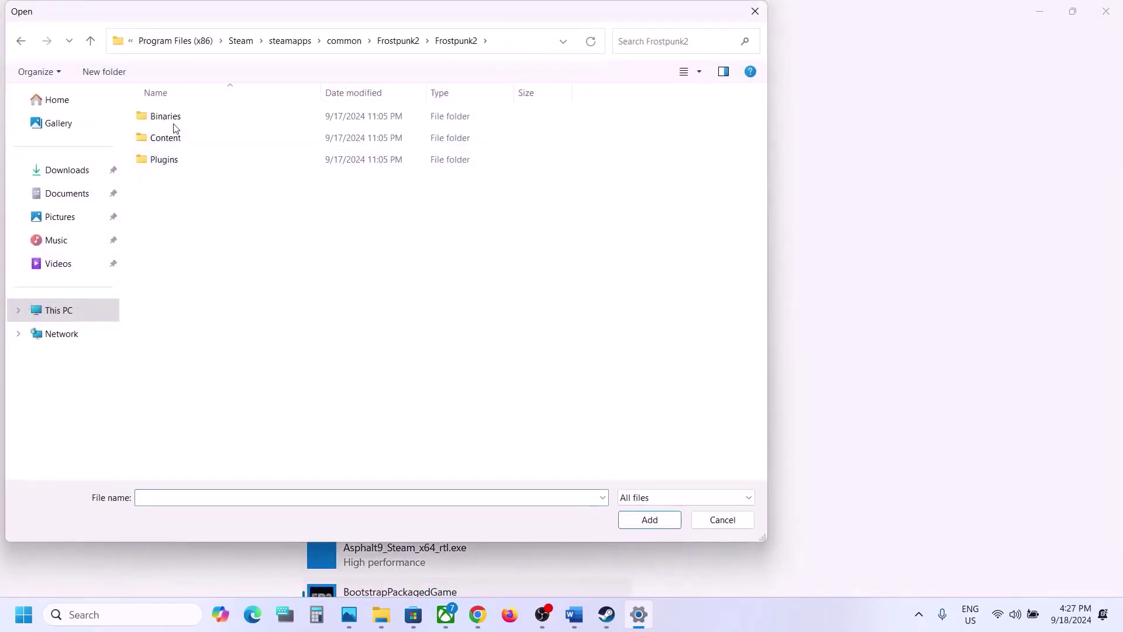
double_click(173, 118)
double_click(172, 120)
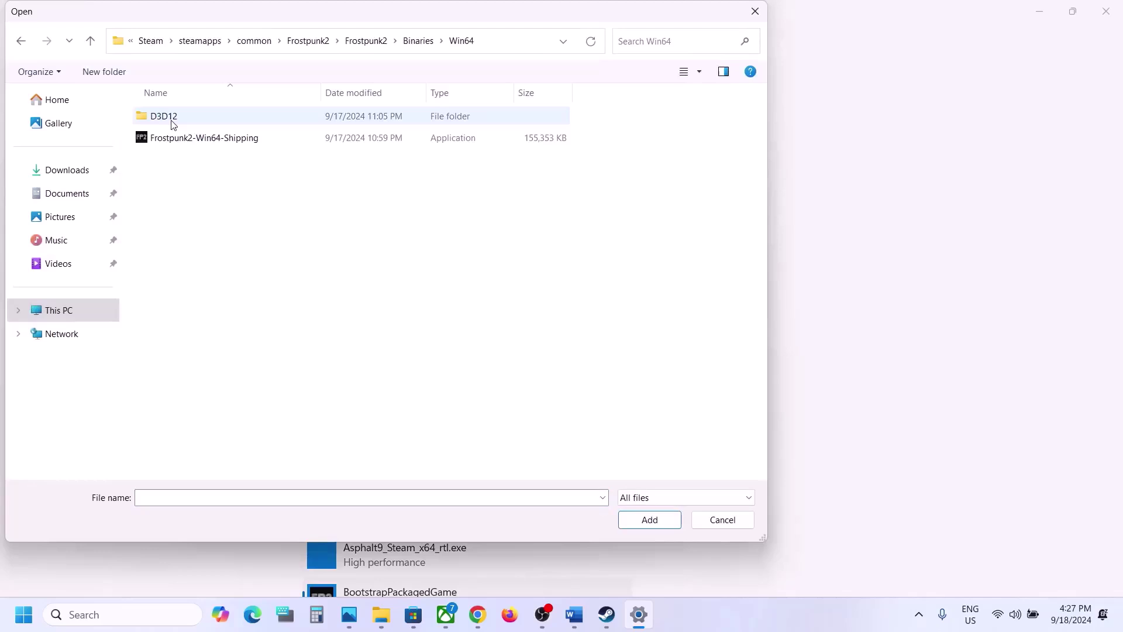
left_click(209, 139)
left_click(638, 520)
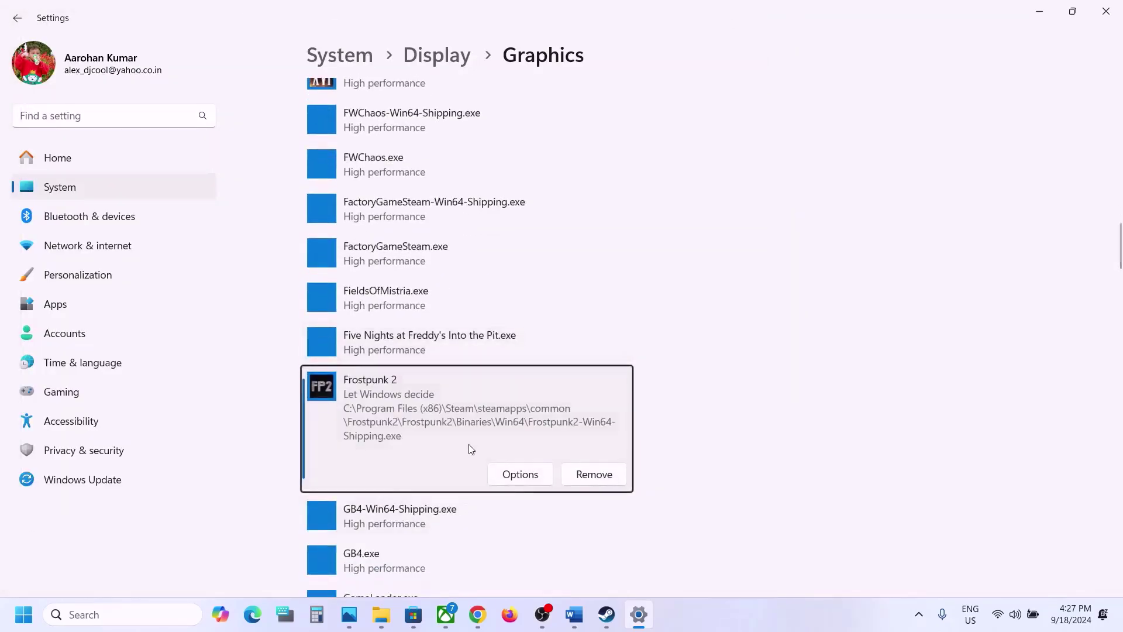
- Save High performance as its GPU preference and close Settings
left_click(518, 476)
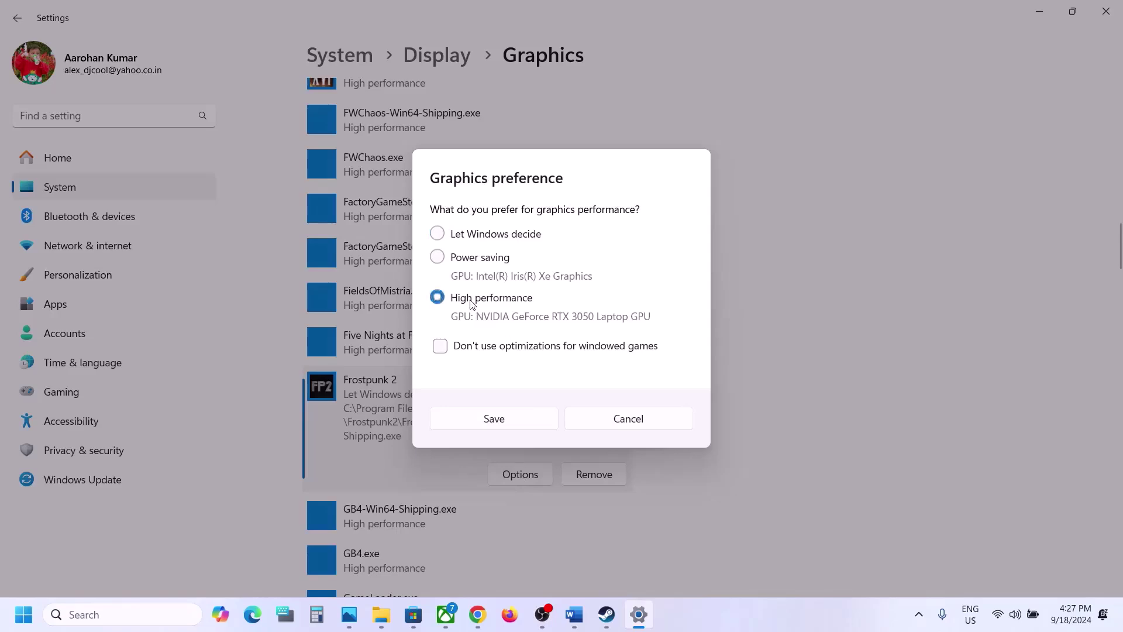
left_click(494, 419)
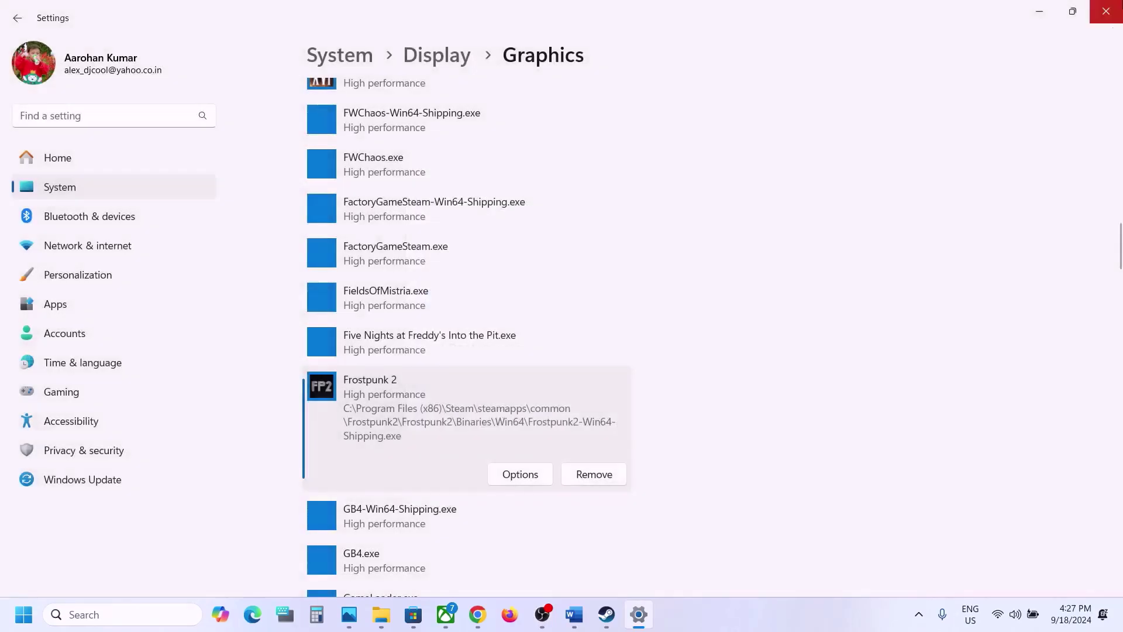
left_click(1118, 10)
scroll(536, 386, "down", 3)
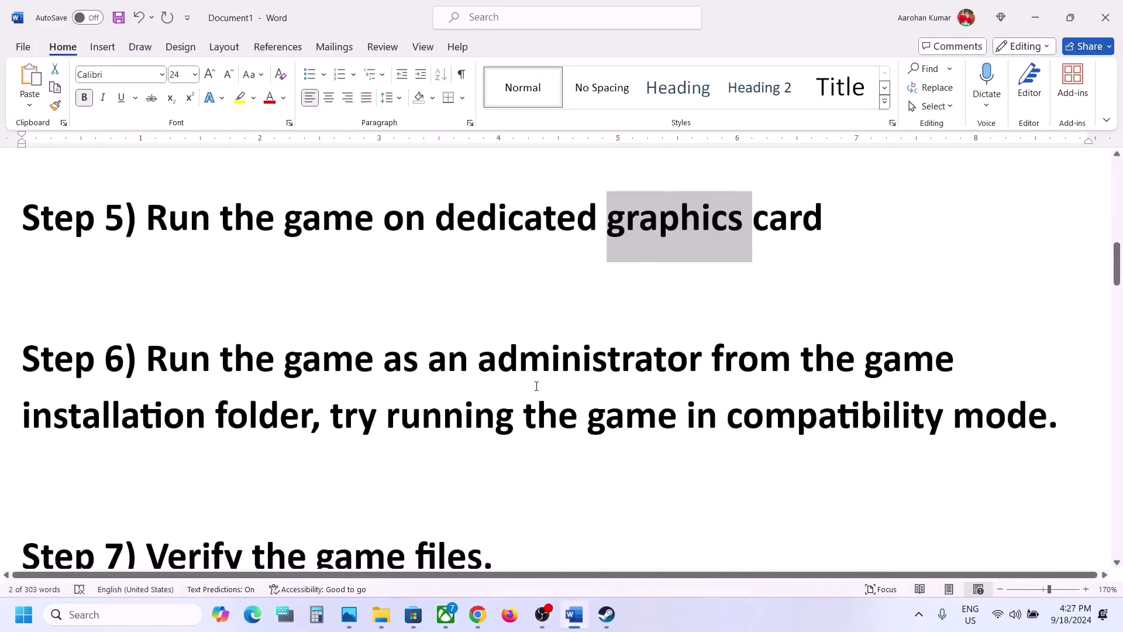